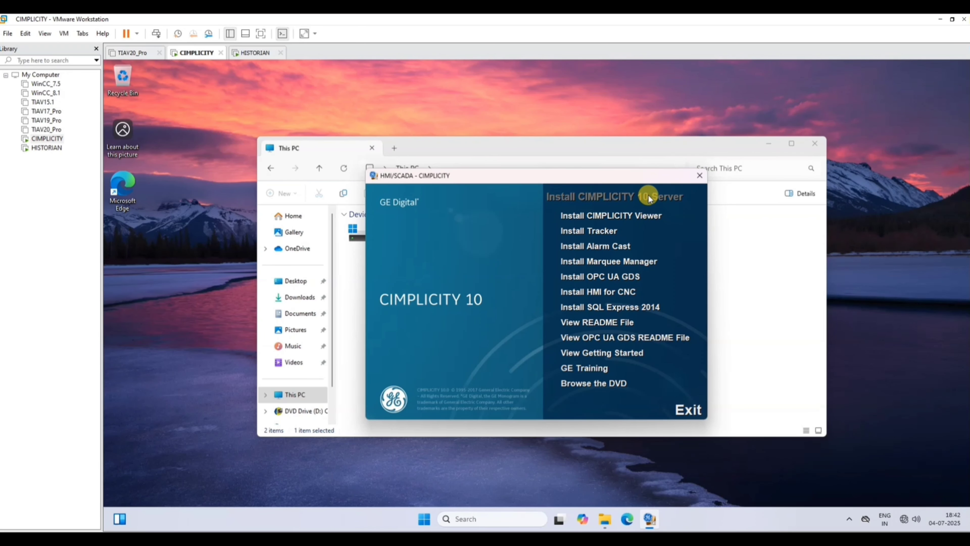
# Start the CIMPLICITY 10 Server installation and accept the terms of the license agreement
pyautogui.doubleClick(675, 198)
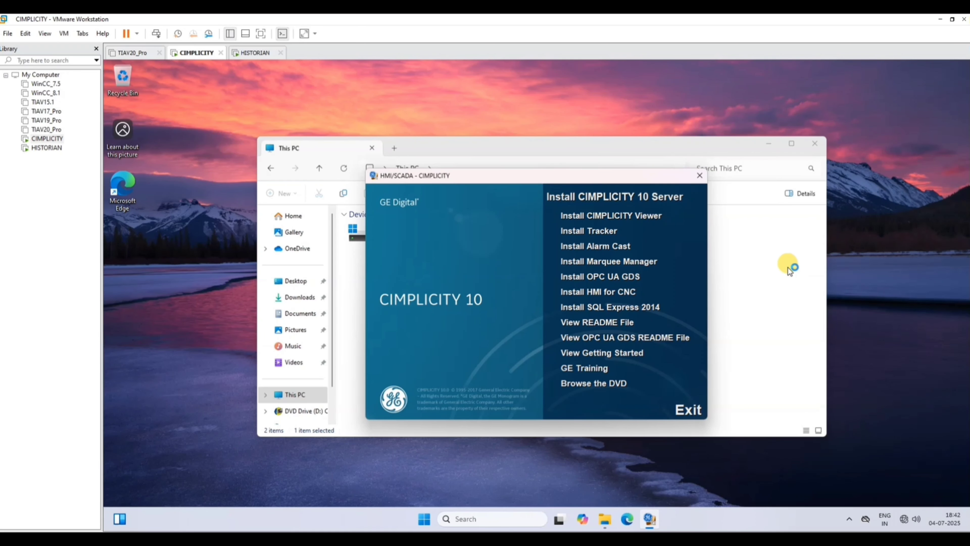
pyautogui.click(615, 322)
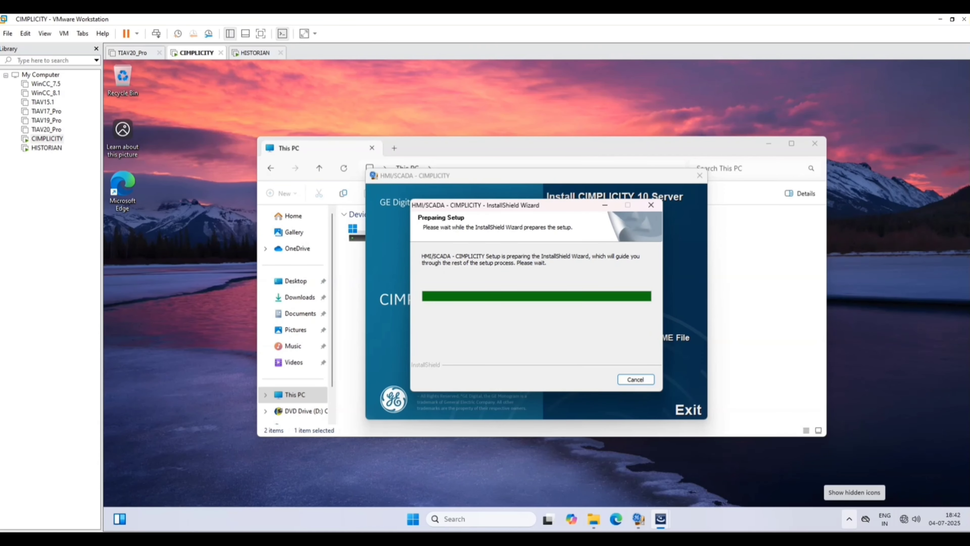
pyautogui.click(615, 321)
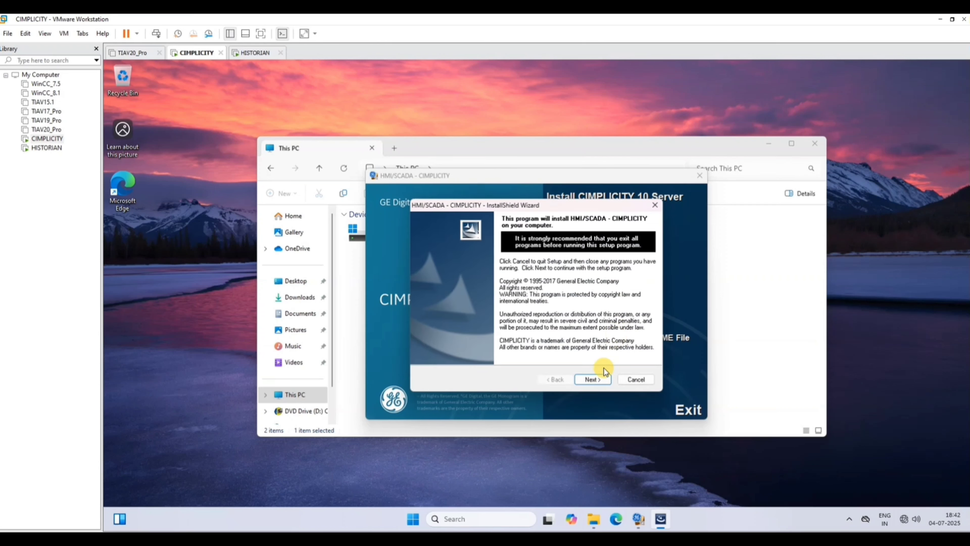
pyautogui.click(596, 380)
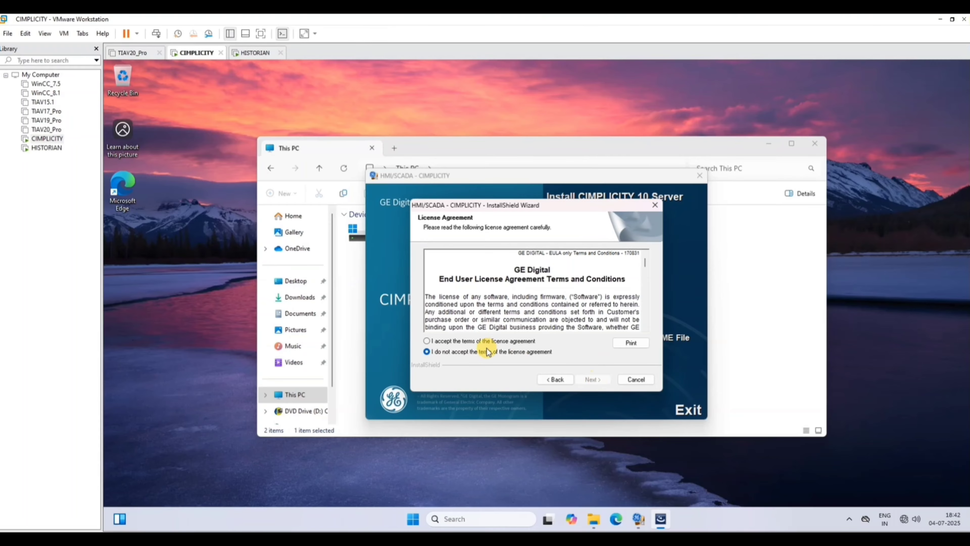
pyautogui.click(485, 340)
pyautogui.click(592, 379)
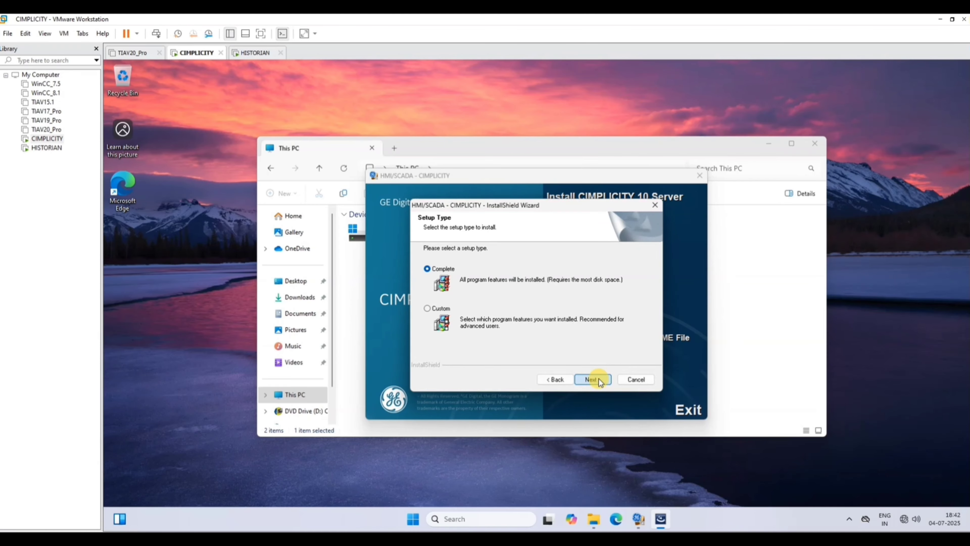
# Choose the Complete setup type, allow Windows Firewall integration, and continue with the default destination folder
pyautogui.click(599, 378)
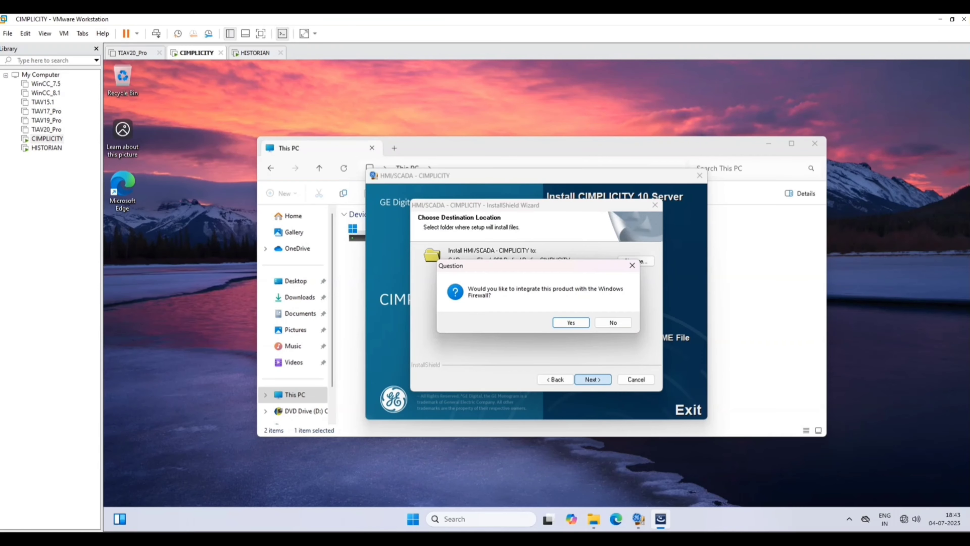
pyautogui.click(572, 323)
pyautogui.click(593, 379)
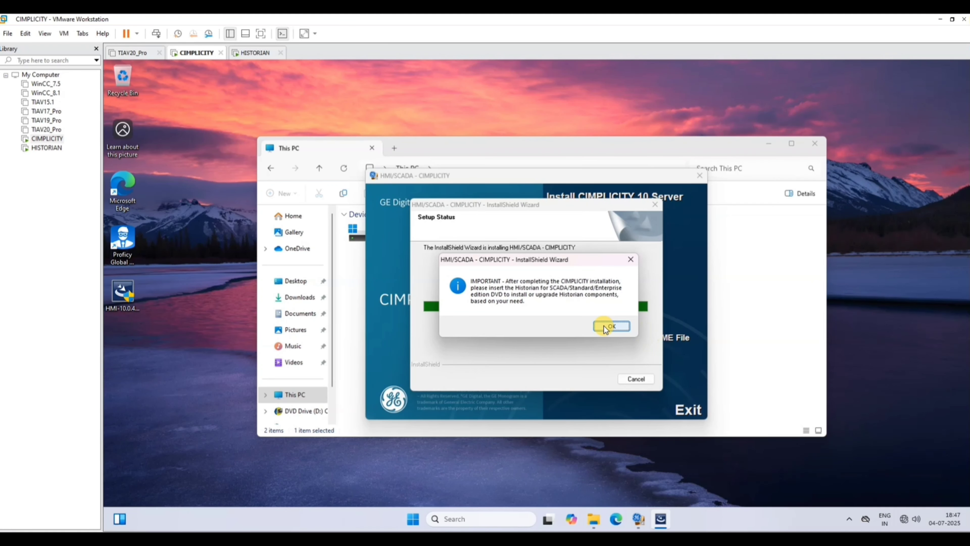
# Acknowledge the Historian and demonstration-mode notices, then finish the CIMPLICITY setup with an immediate computer restart
pyautogui.click(610, 327)
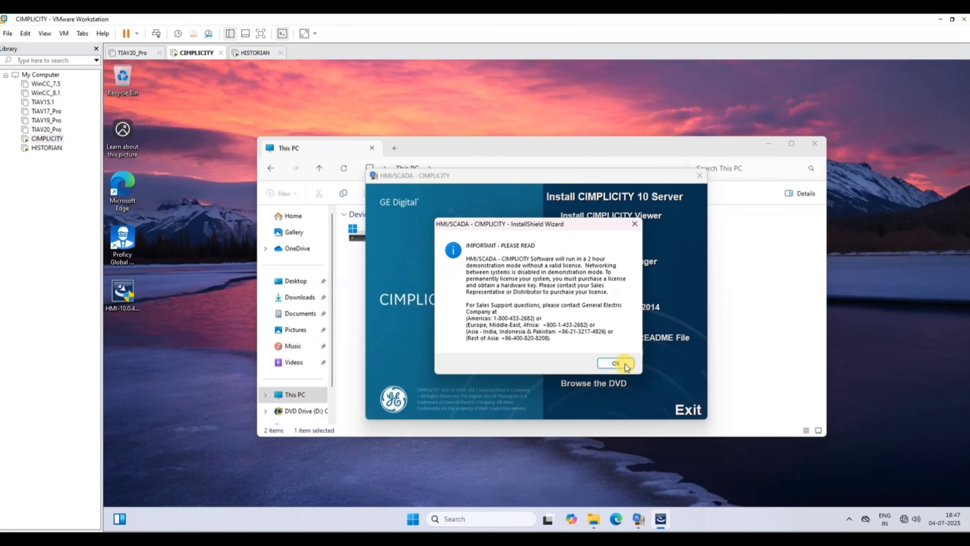
pyautogui.click(617, 363)
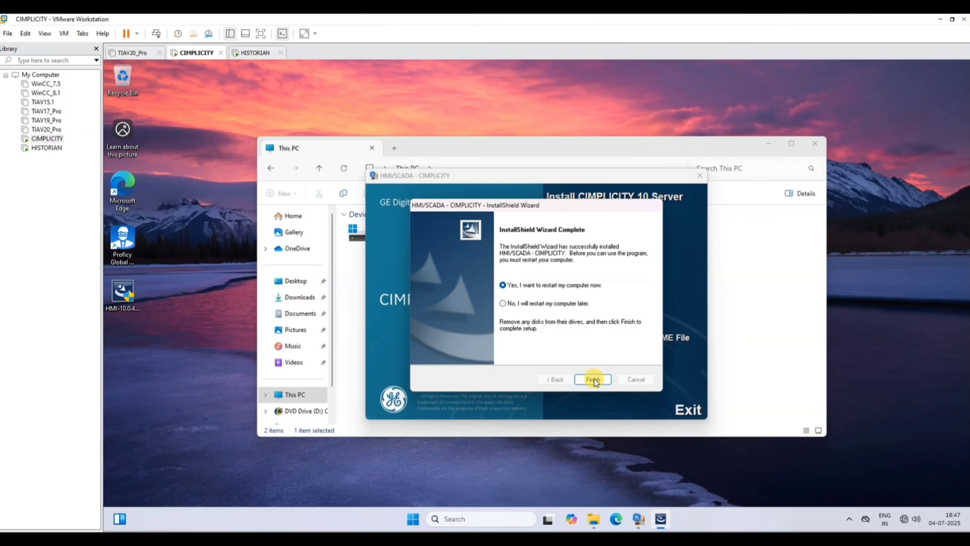
pyautogui.click(593, 379)
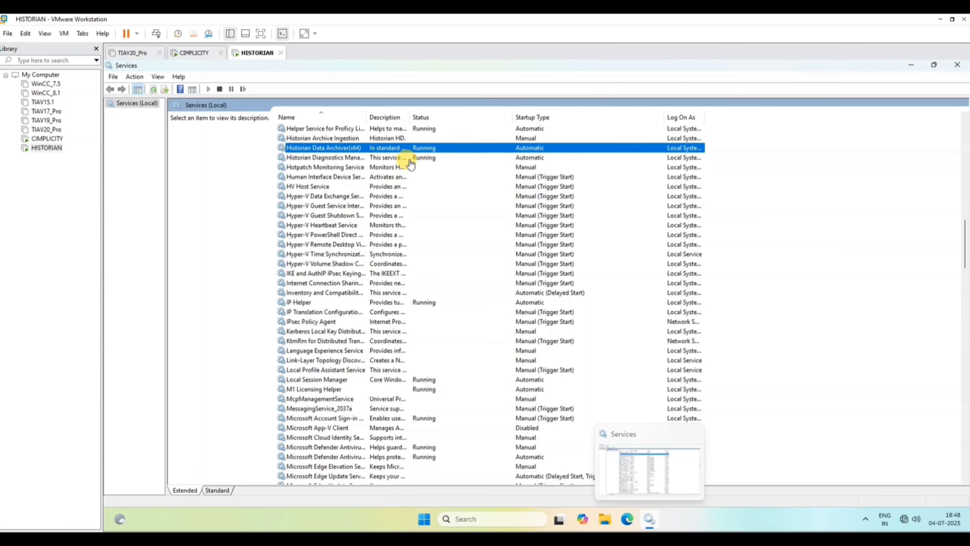
# Check the status of the Historian Data Archiver and Historian Diagnostics services on the HISTORIAN machine
pyautogui.click(345, 156)
pyautogui.click(338, 148)
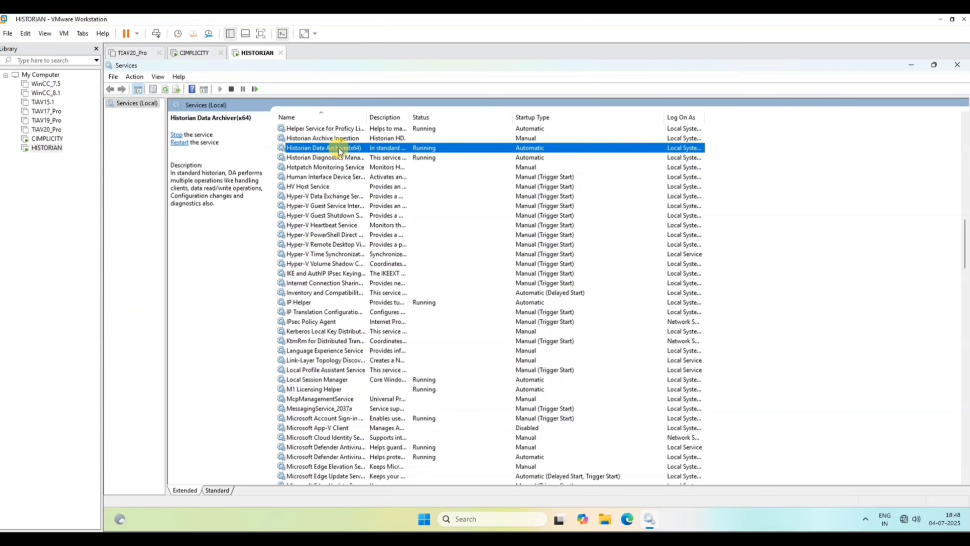
pyautogui.click(49, 152)
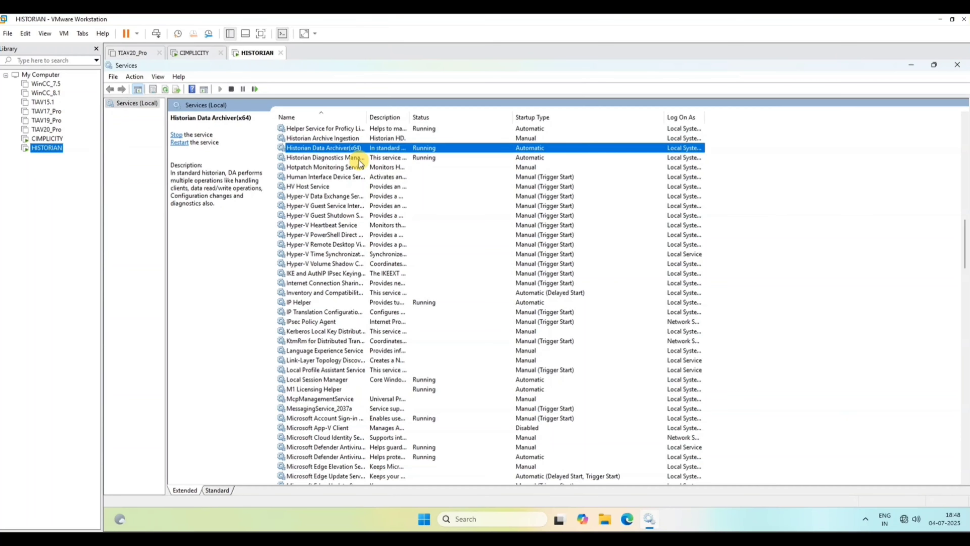
# Open Historian Administrator on the HISTORIAN machine
pyautogui.click(496, 516)
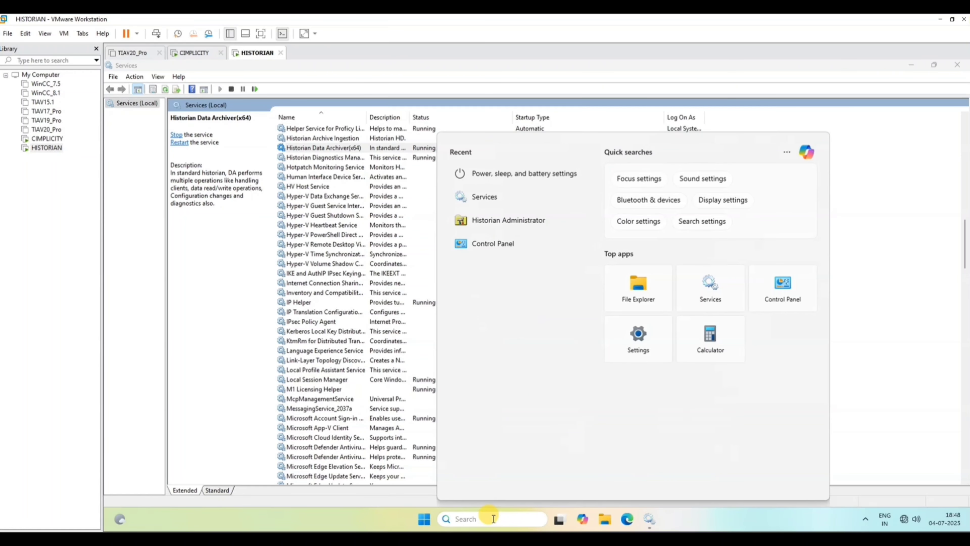
pyautogui.click(522, 221)
pyautogui.click(468, 377)
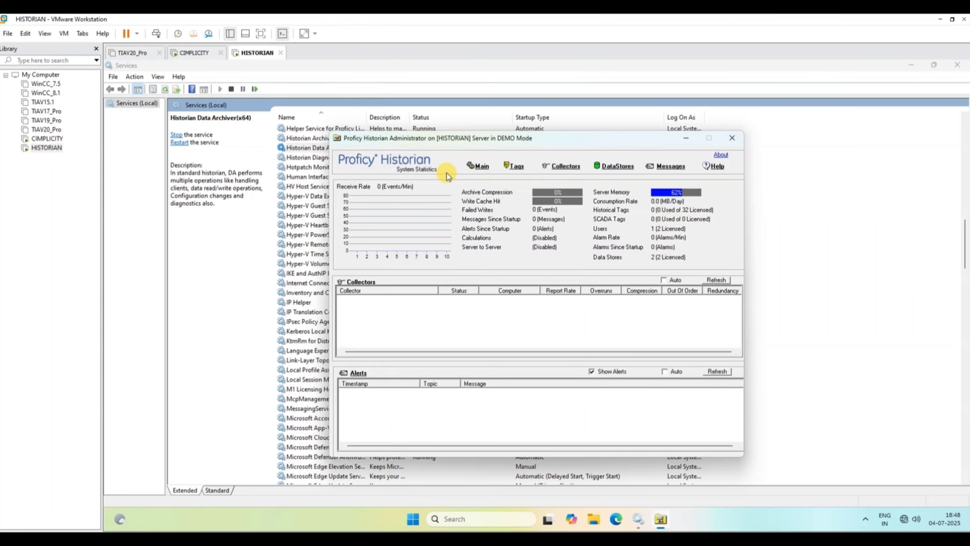
# Disconnect and reconnect the default HISTORIAN server in the Historian Servers settings, then confirm the settings
pyautogui.click(479, 169)
pyautogui.click(593, 287)
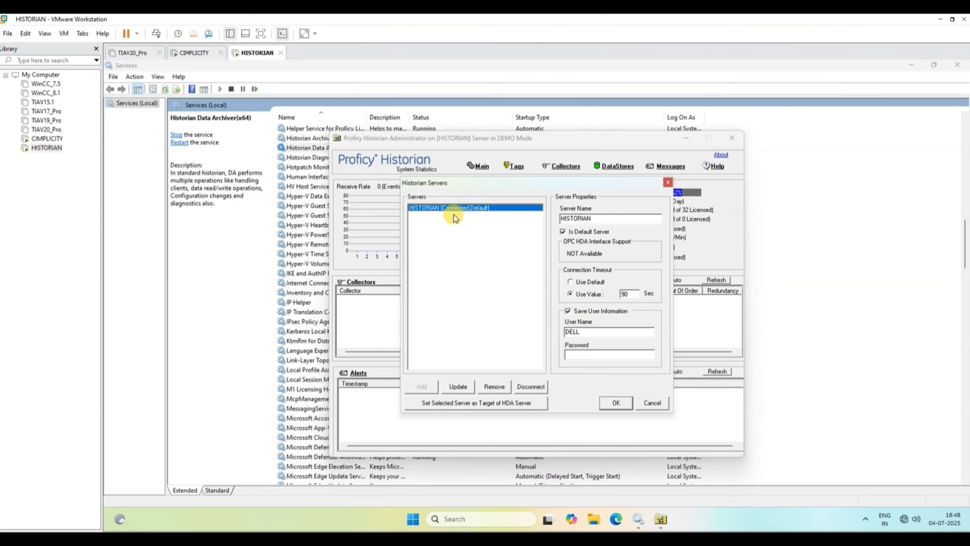
pyautogui.click(530, 387)
pyautogui.click(595, 354)
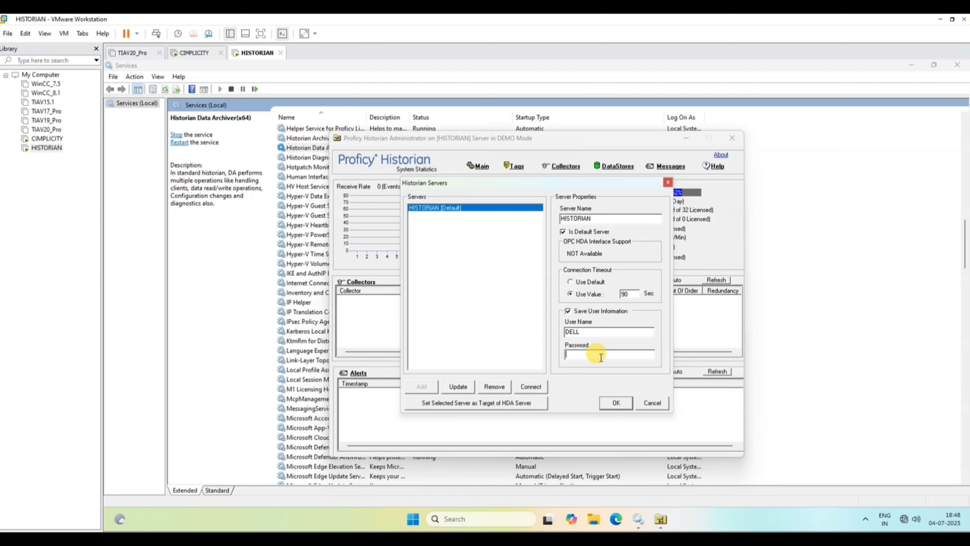
pyautogui.click(531, 386)
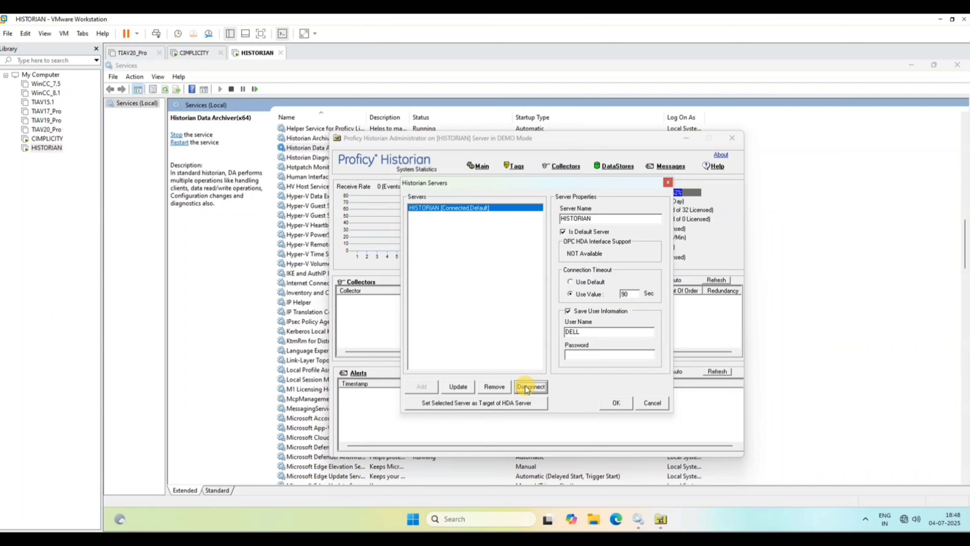
pyautogui.click(615, 402)
pyautogui.click(496, 341)
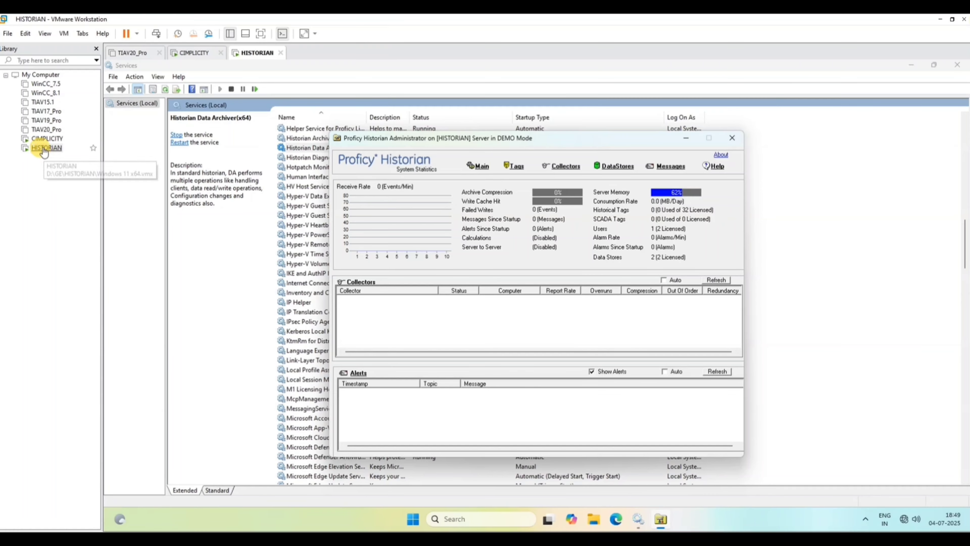
# Switch to the CIMPLICITY virtual machine and sign in to Windows with the account password
pyautogui.click(47, 138)
pyautogui.click(492, 263)
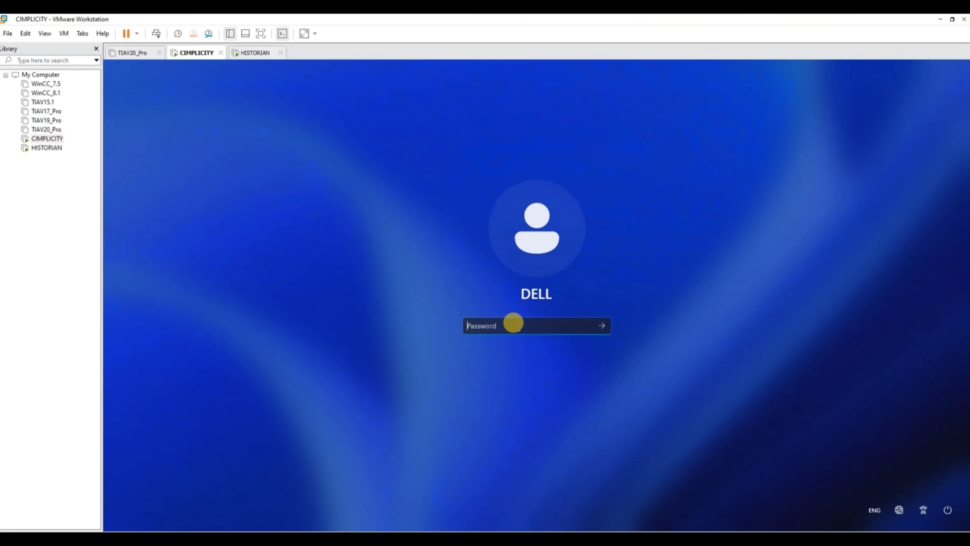
pyautogui.press('Return')
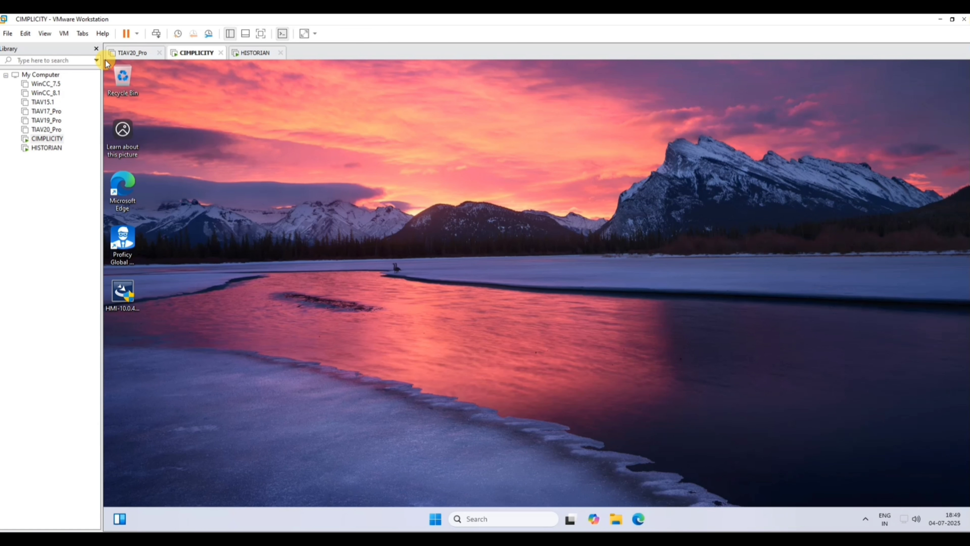
# Launch the HMI-10.0 update installer from the desktop and allow it to make changes to the device
pyautogui.doubleClick(126, 302)
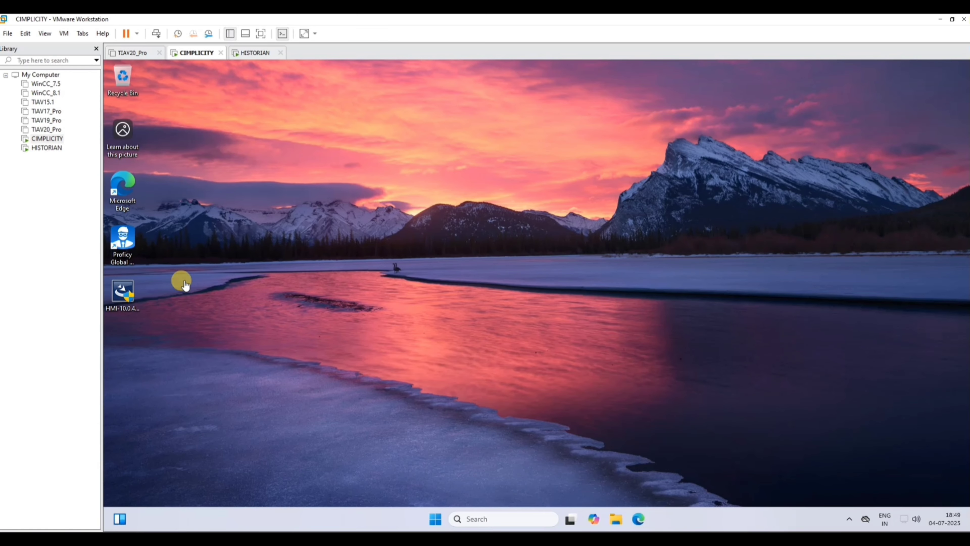
pyautogui.click(123, 290)
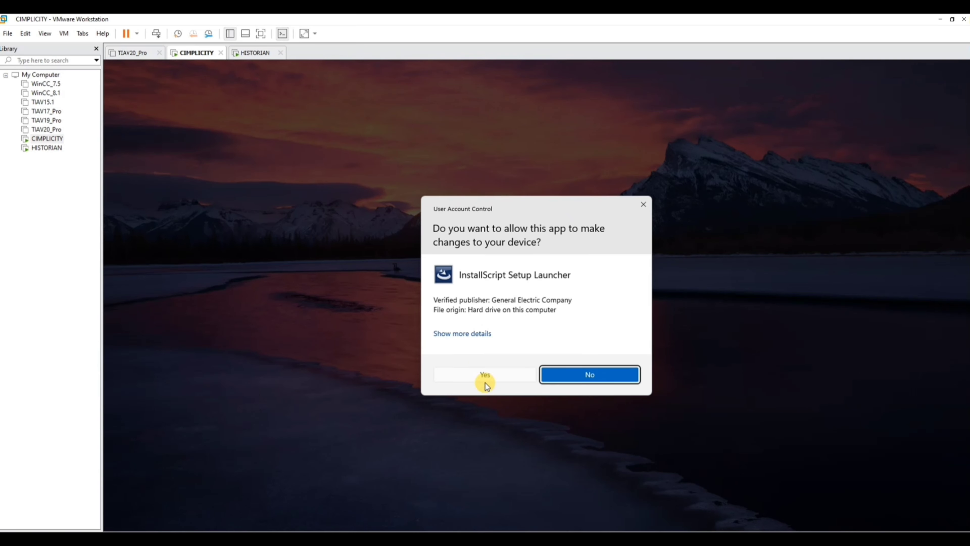
pyautogui.click(459, 373)
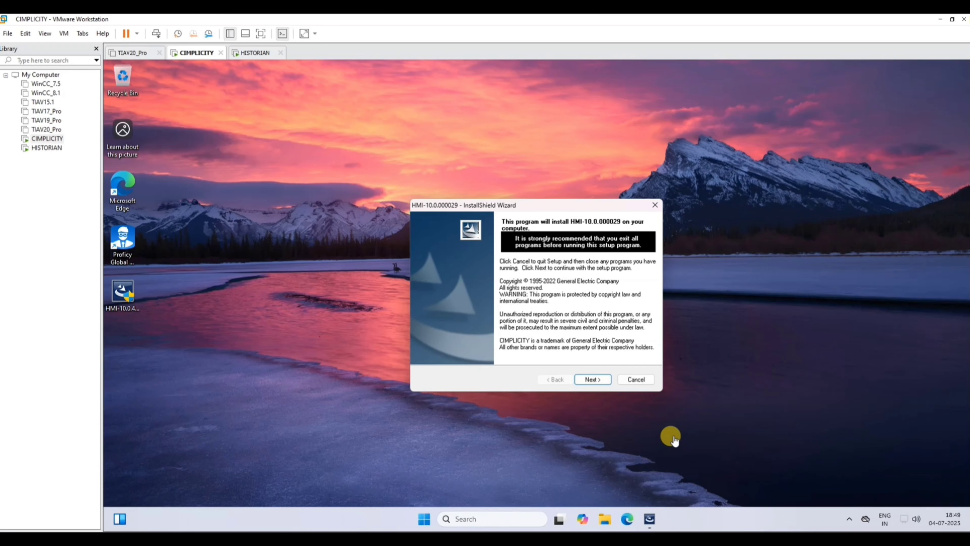
# Accept the license agreement, install the HMI-10.0.000029 update, and finish the wizard
pyautogui.click(590, 380)
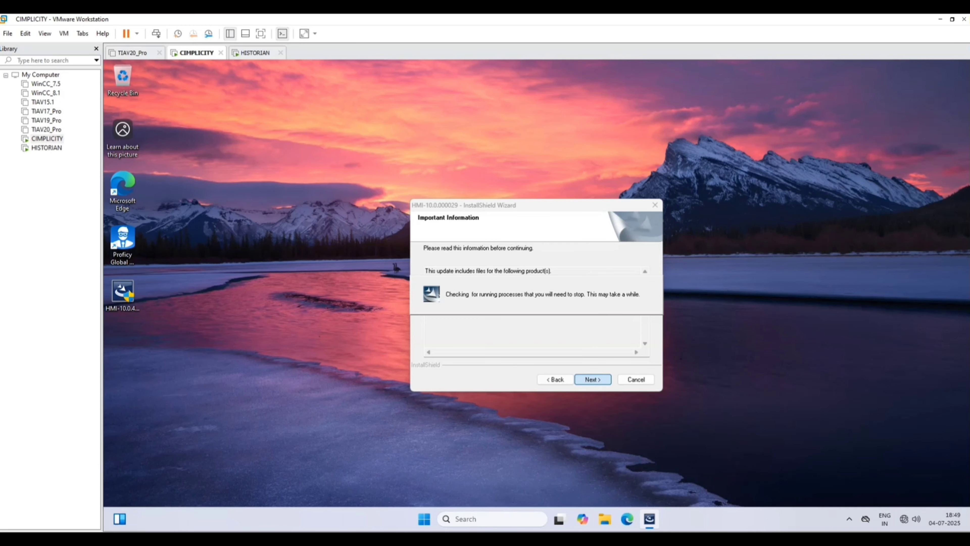
pyautogui.click(592, 379)
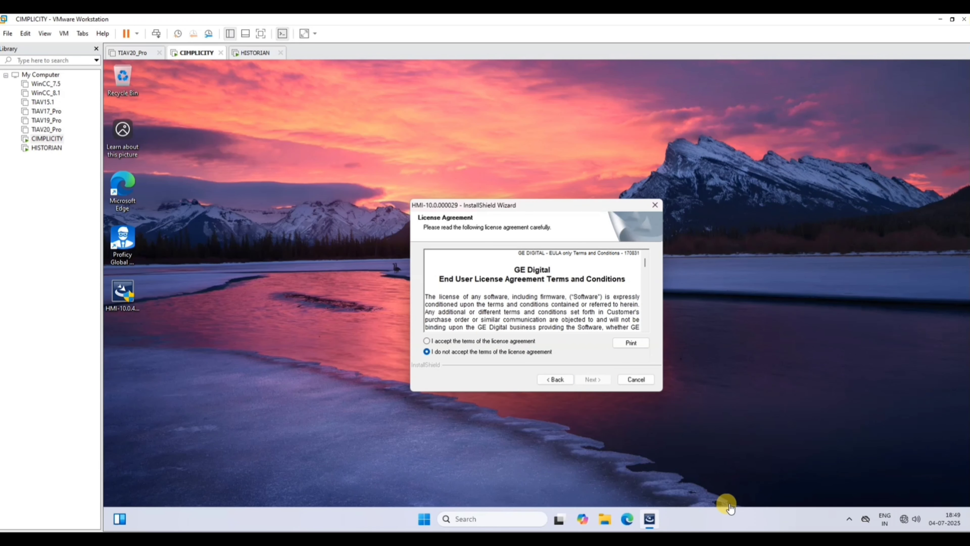
pyautogui.click(483, 340)
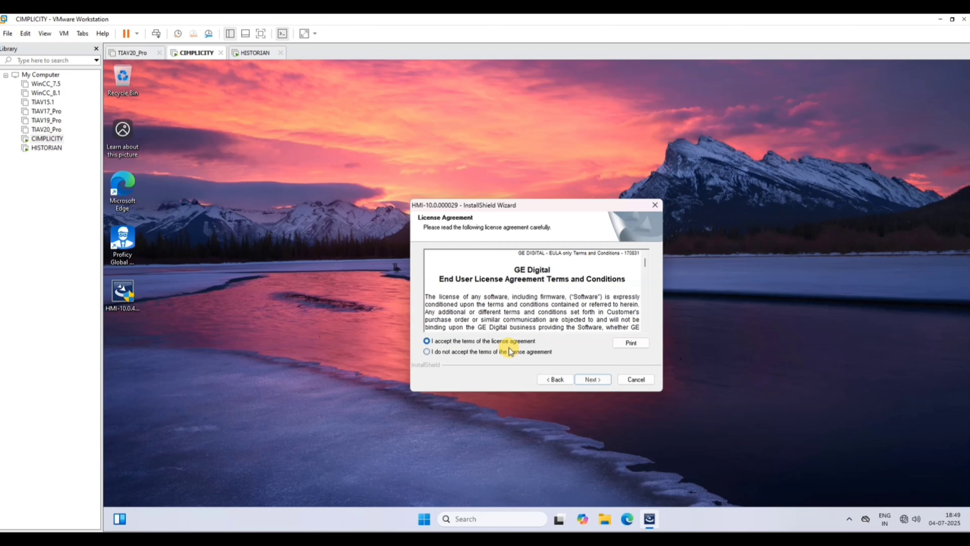
pyautogui.click(594, 379)
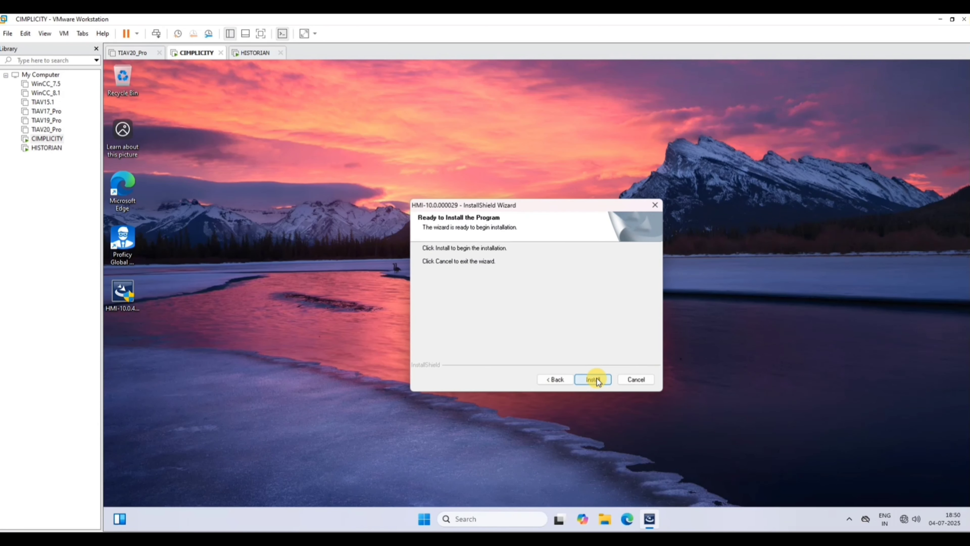
pyautogui.click(593, 379)
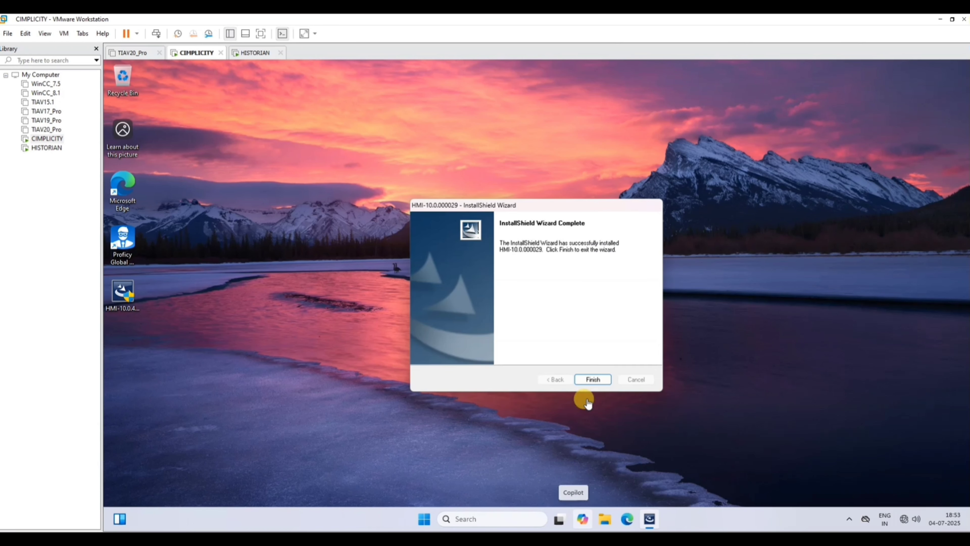
pyautogui.click(594, 379)
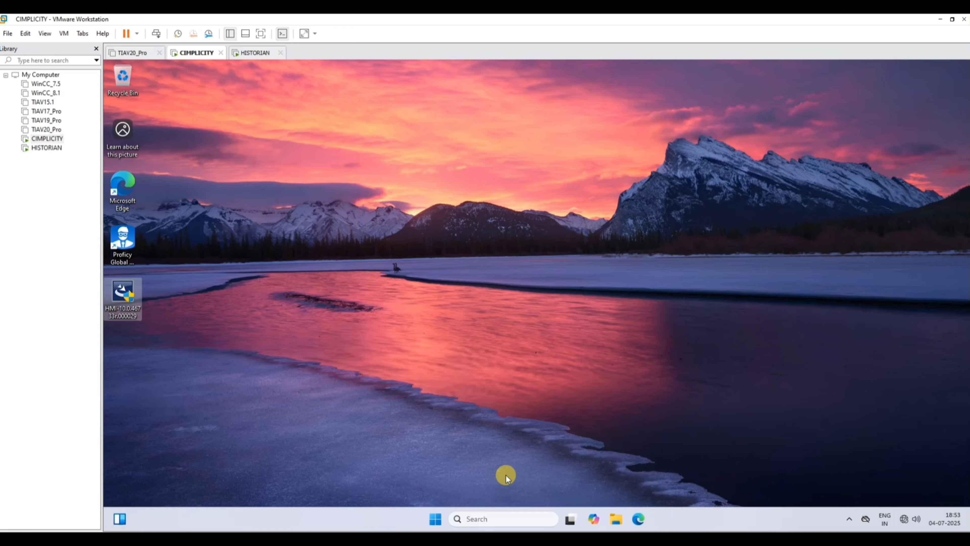
# Restart Windows on the CIMPLICITY virtual machine
pyautogui.click(435, 519)
pyautogui.click(662, 484)
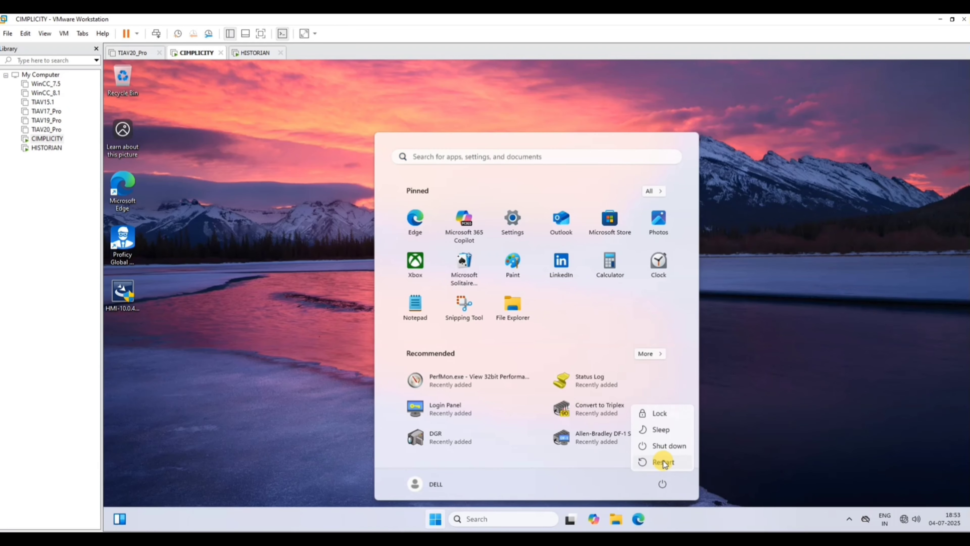
pyautogui.click(661, 463)
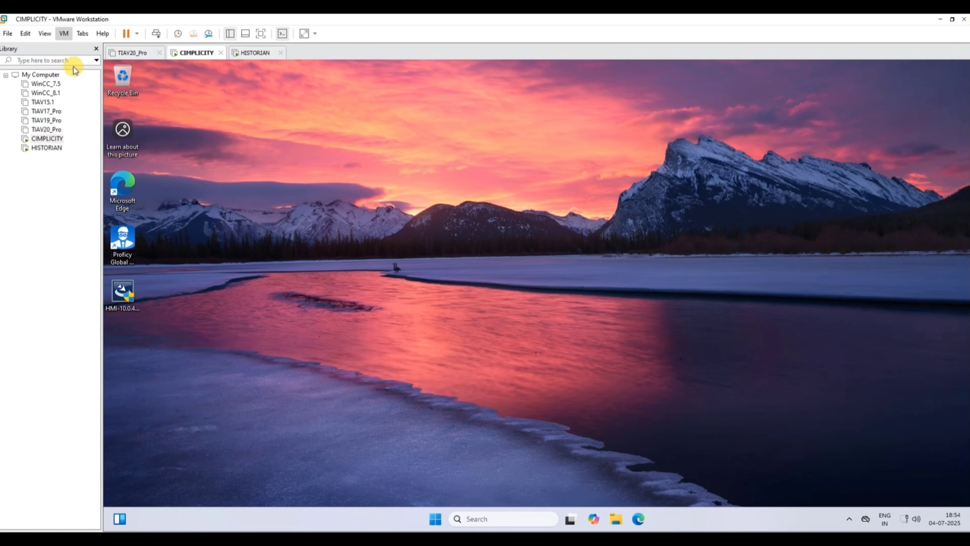
# Mount the GE_Historian_v8.0_English ISO from the Software\GE folder in the CIMPLICITY virtual machine's CD/DVD drive
pyautogui.click(63, 34)
pyautogui.click(90, 162)
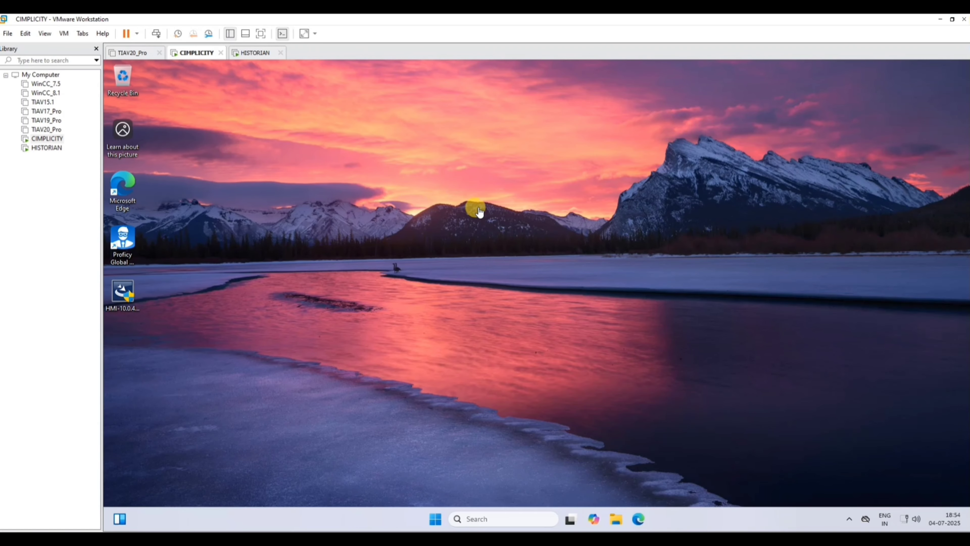
pyautogui.click(372, 159)
pyautogui.click(399, 168)
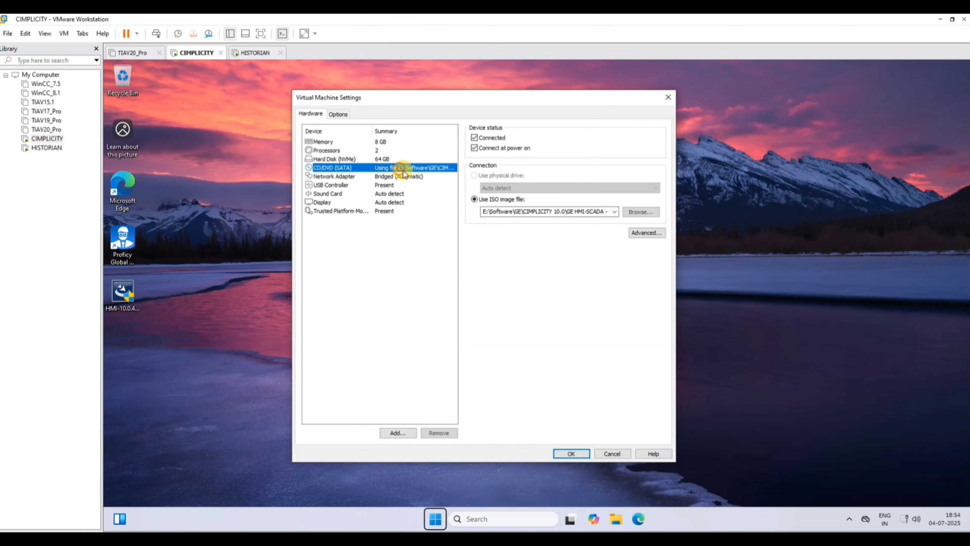
pyautogui.click(641, 211)
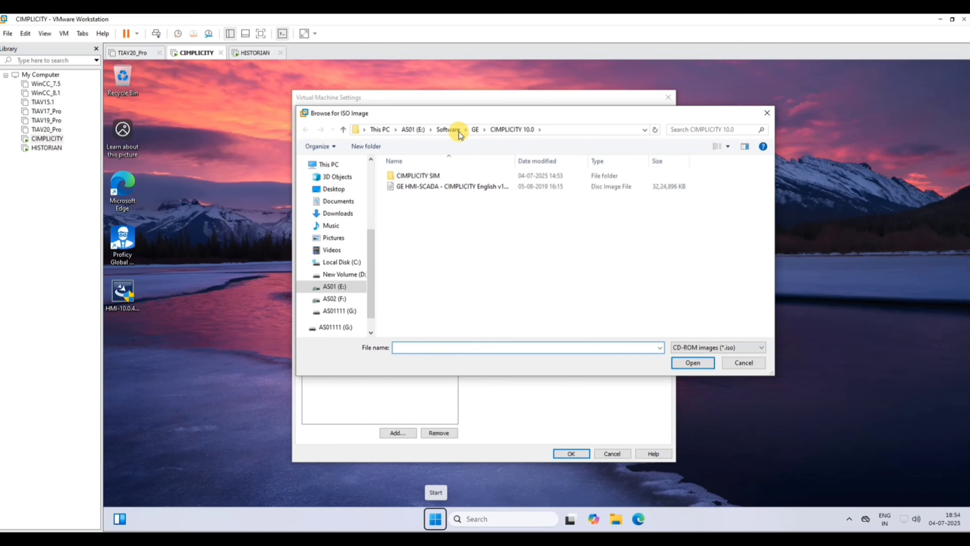
pyautogui.click(458, 129)
pyautogui.doubleClick(422, 261)
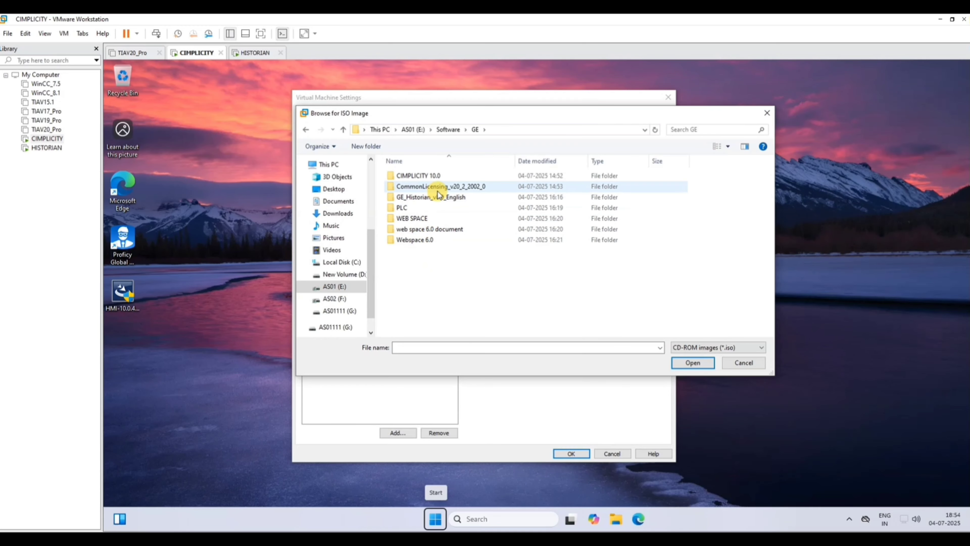
pyautogui.doubleClick(450, 198)
pyautogui.click(412, 177)
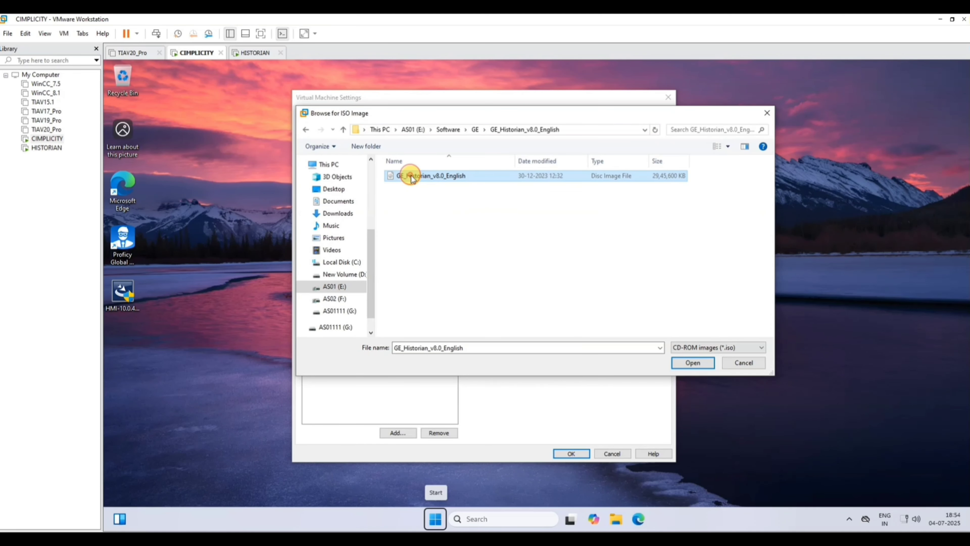
pyautogui.click(687, 360)
pyautogui.click(569, 453)
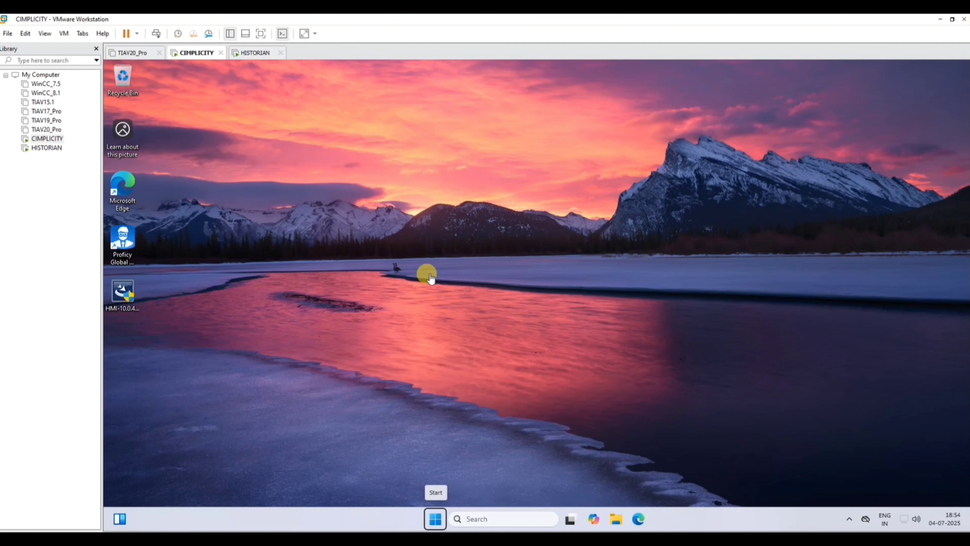
# Run the Historian 8.0 installer from the virtual DVD drive, allow it to make changes, and start the Collectors installation
pyautogui.click(622, 527)
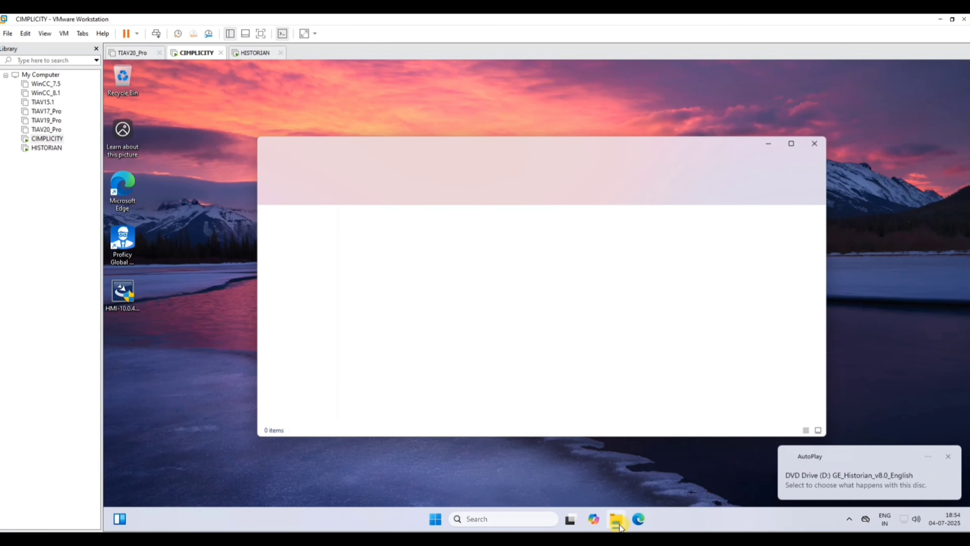
pyautogui.click(297, 398)
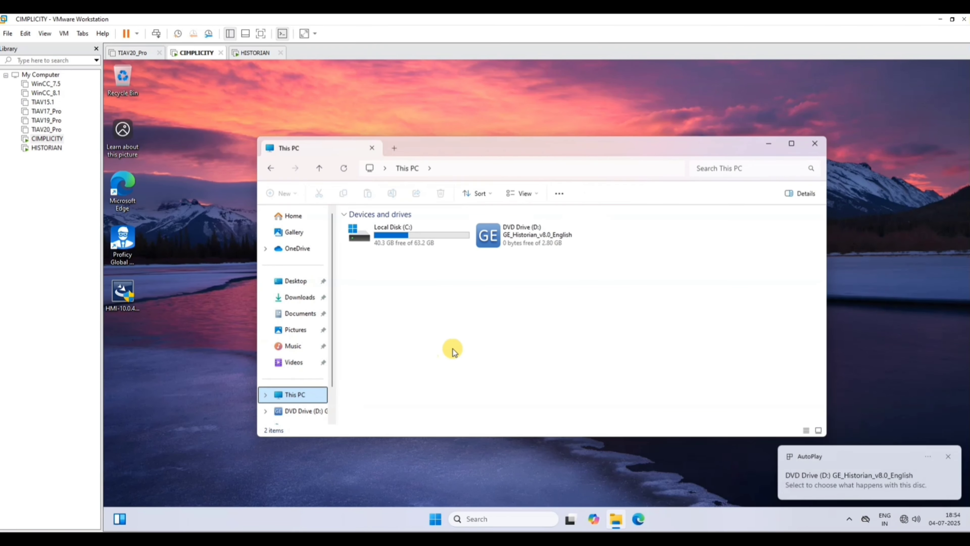
pyautogui.doubleClick(504, 236)
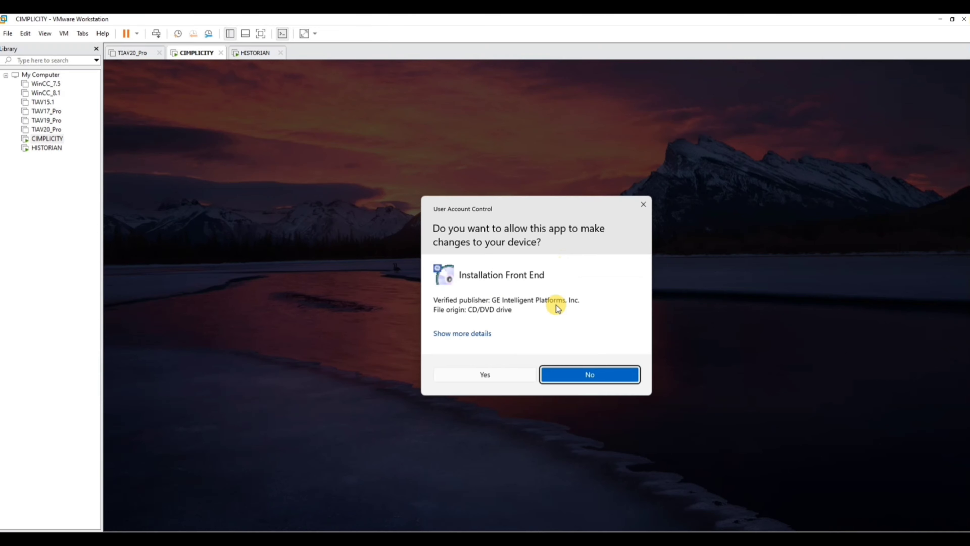
pyautogui.click(462, 378)
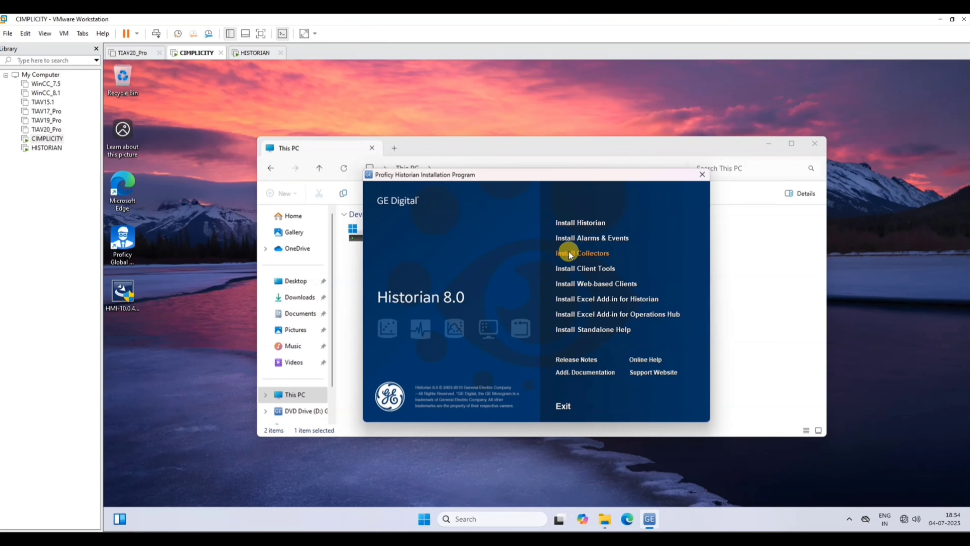
pyautogui.click(605, 254)
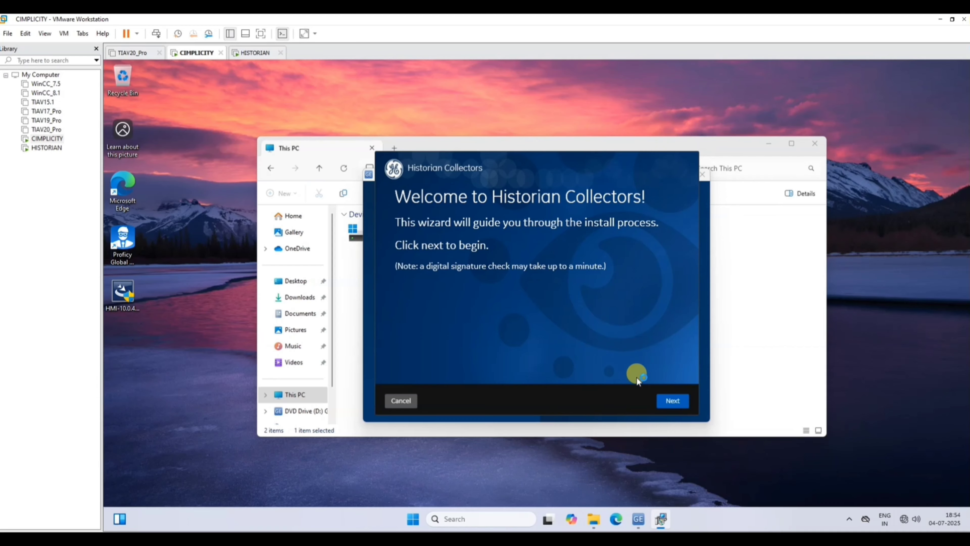
# Accept the Historian Collectors license, keep C:\ as the installation disk, and choose the OPC Collector to install
pyautogui.click(664, 401)
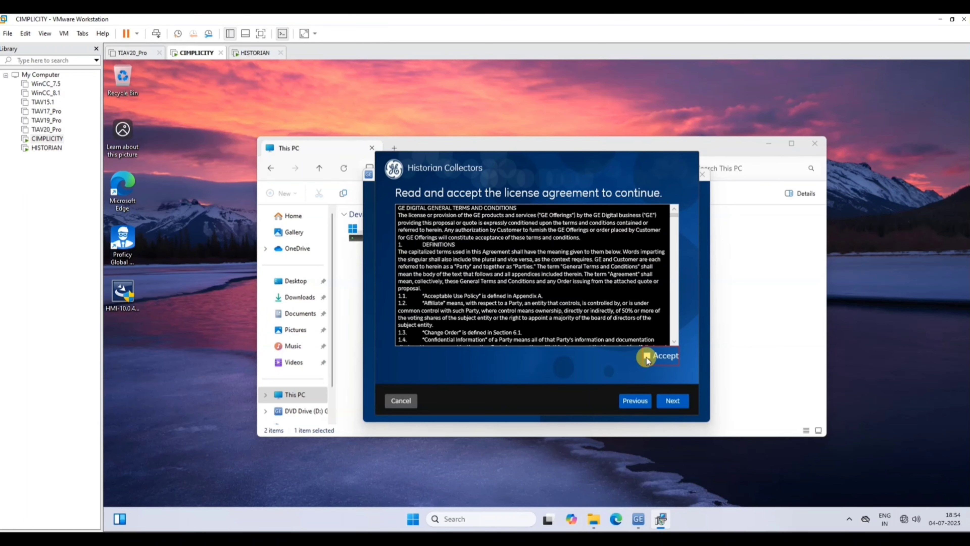
pyautogui.click(672, 401)
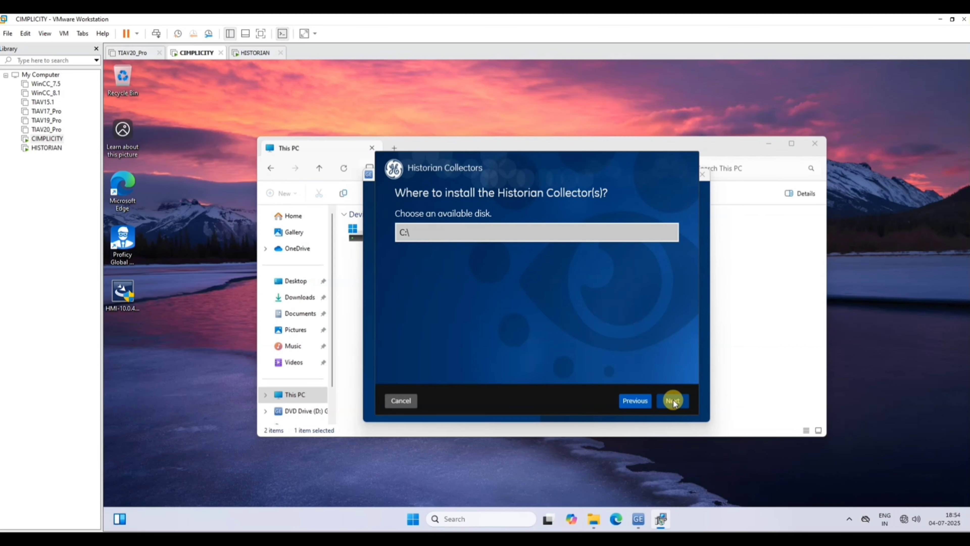
pyautogui.click(673, 402)
pyautogui.click(673, 401)
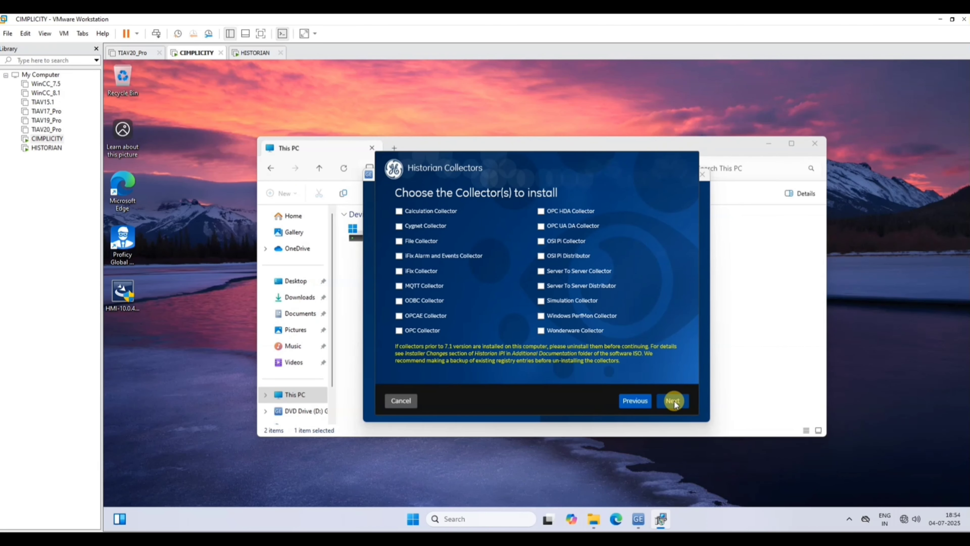
pyautogui.click(399, 330)
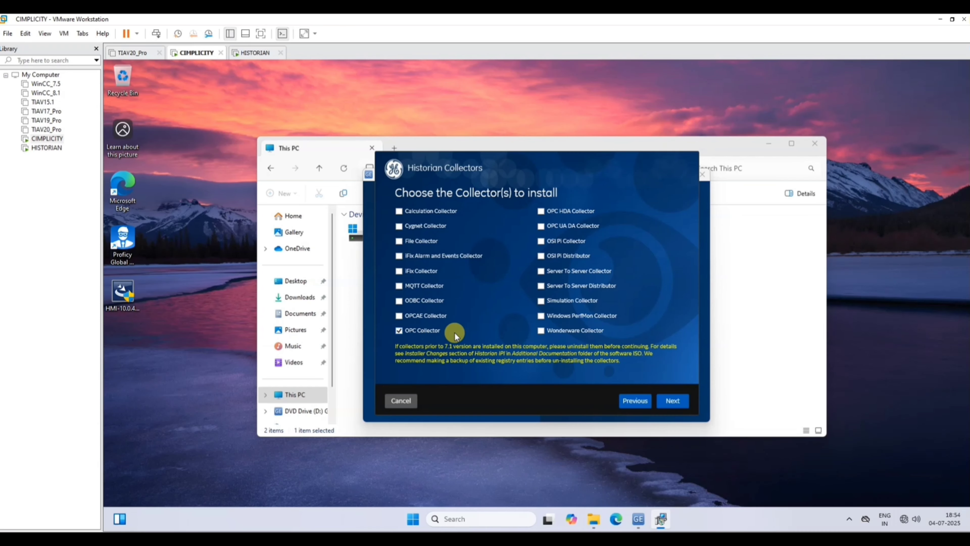
pyautogui.click(686, 401)
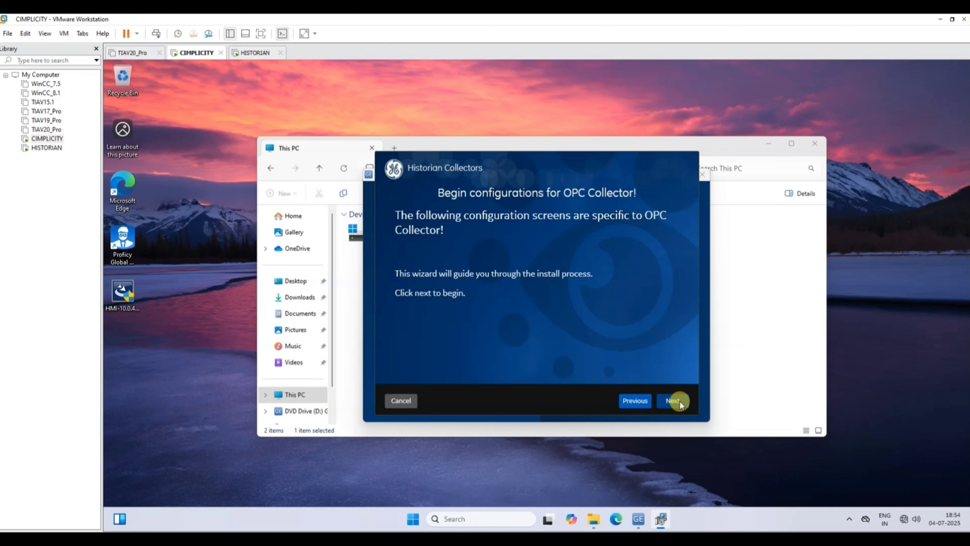
# Select CIMPLICITY.HMI.OPCServer.1 as the OPC source, leave the remote server details empty, and keep Historian as the destination
pyautogui.click(673, 401)
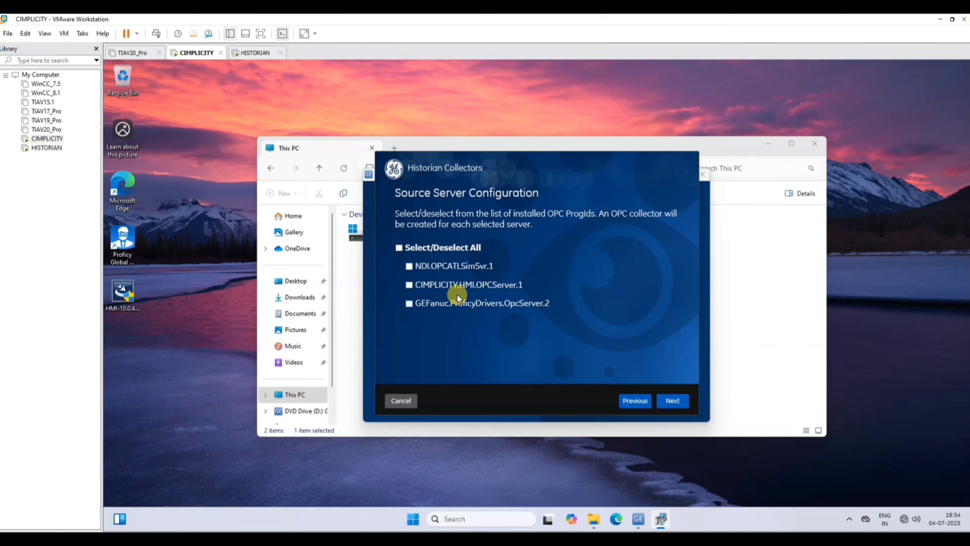
pyautogui.click(409, 285)
pyautogui.click(679, 401)
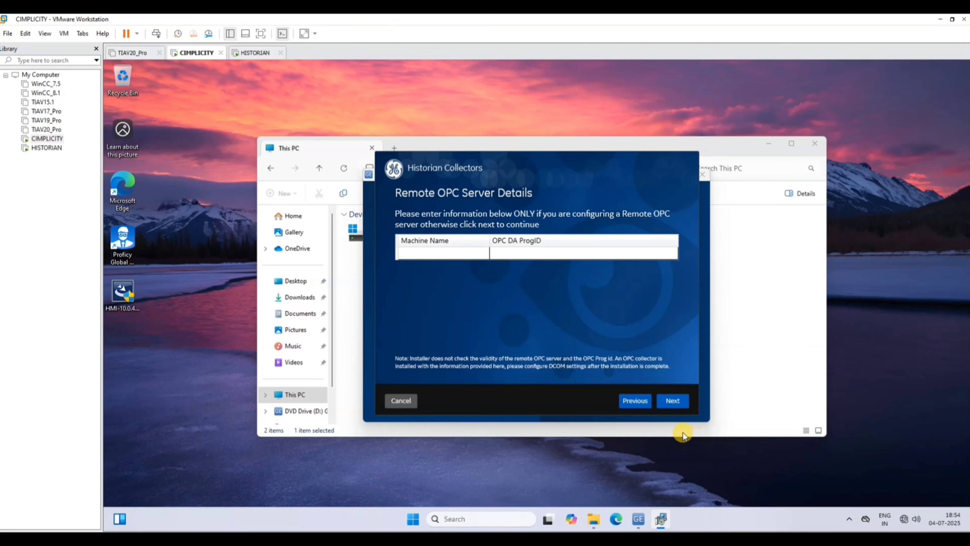
pyautogui.click(463, 254)
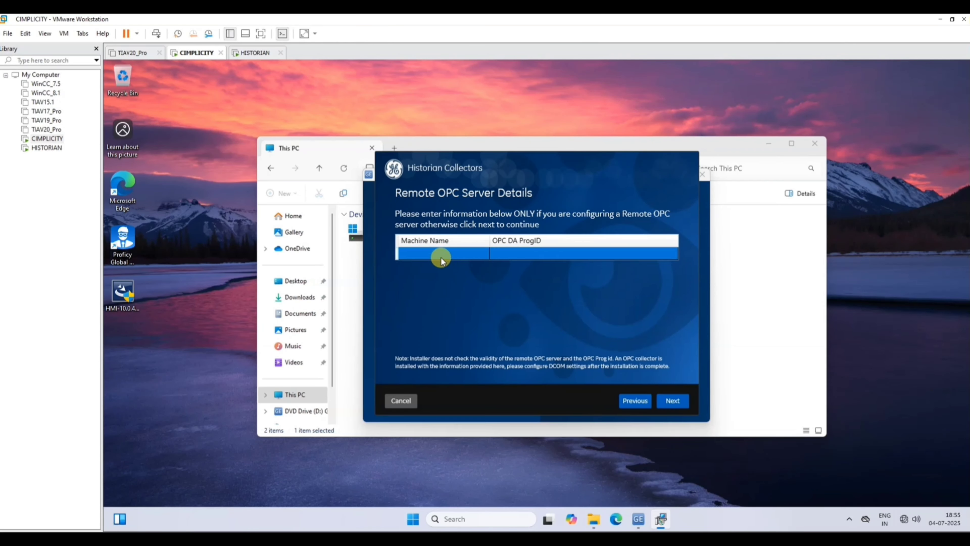
pyautogui.click(674, 402)
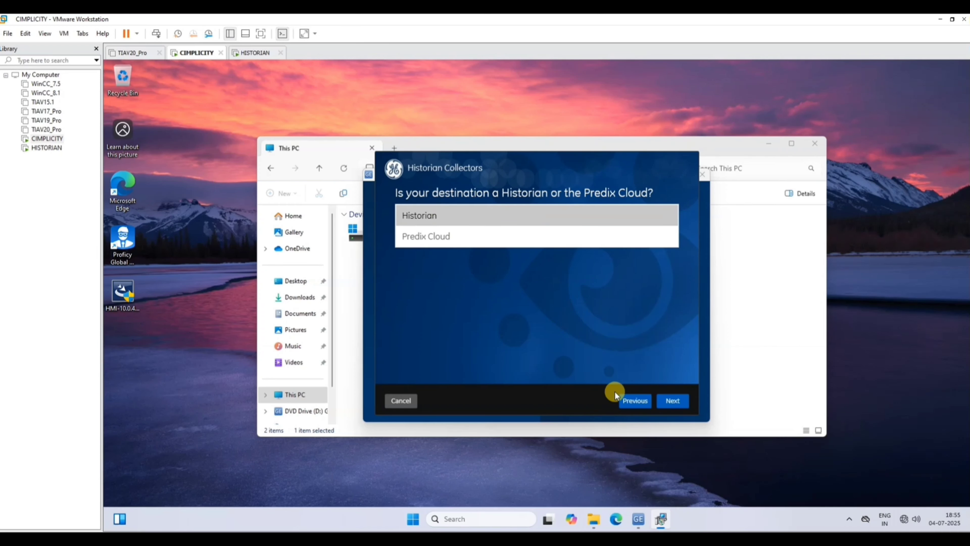
pyautogui.click(669, 402)
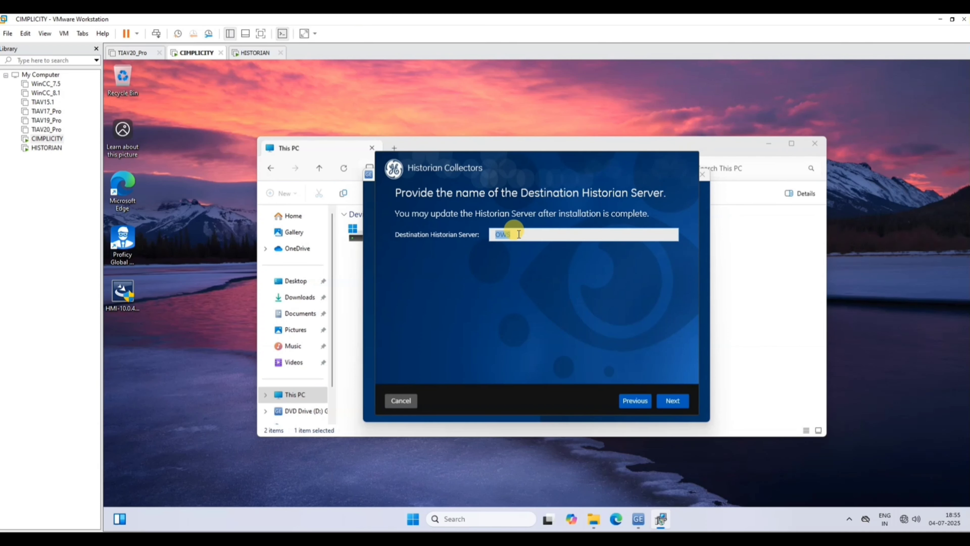
# Switch to the HISTORIAN virtual machine, close Services, and copy the device name from the This PC properties
pyautogui.click(45, 148)
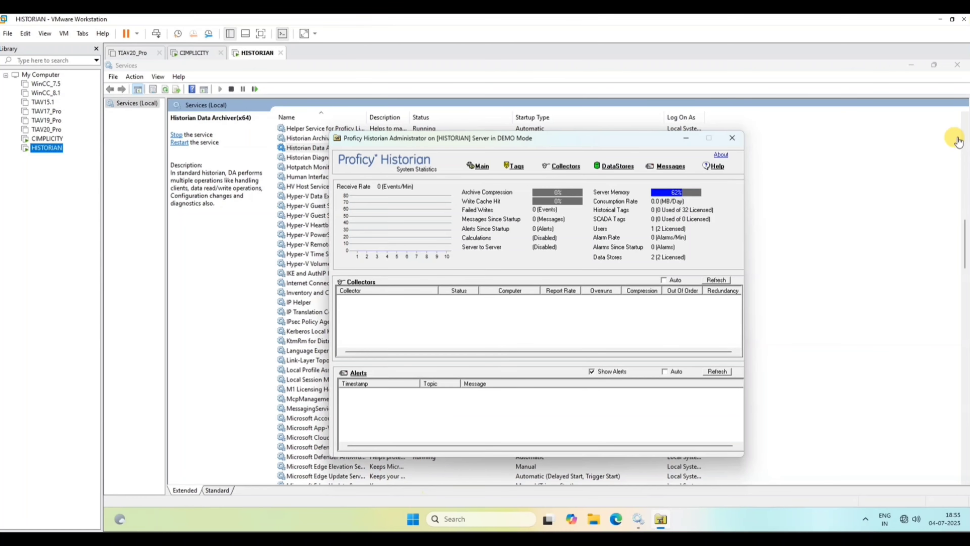
pyautogui.click(957, 65)
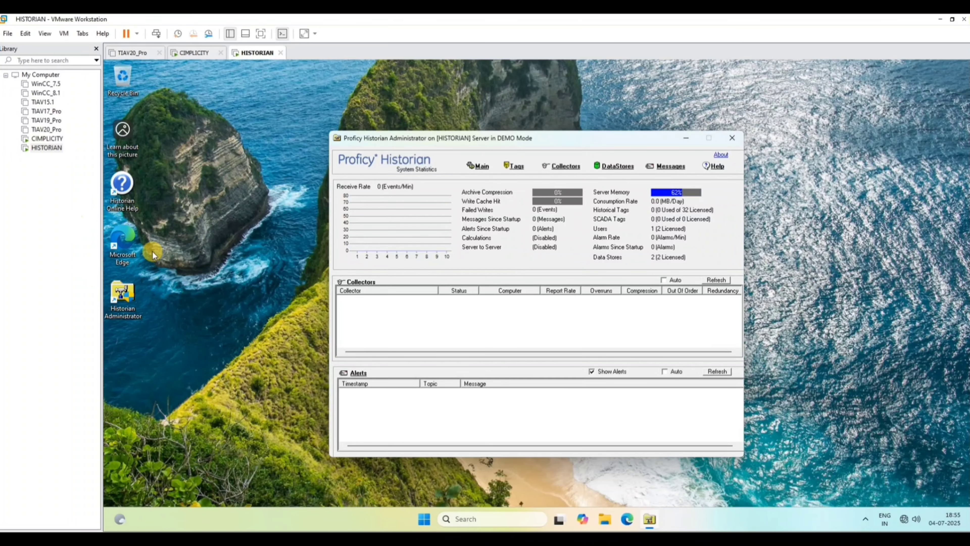
pyautogui.click(614, 525)
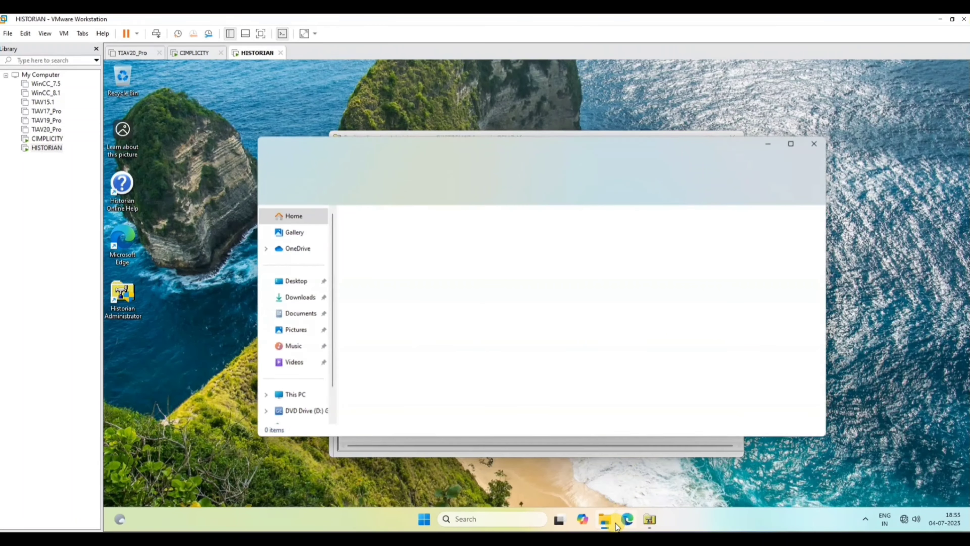
pyautogui.rightClick(283, 395)
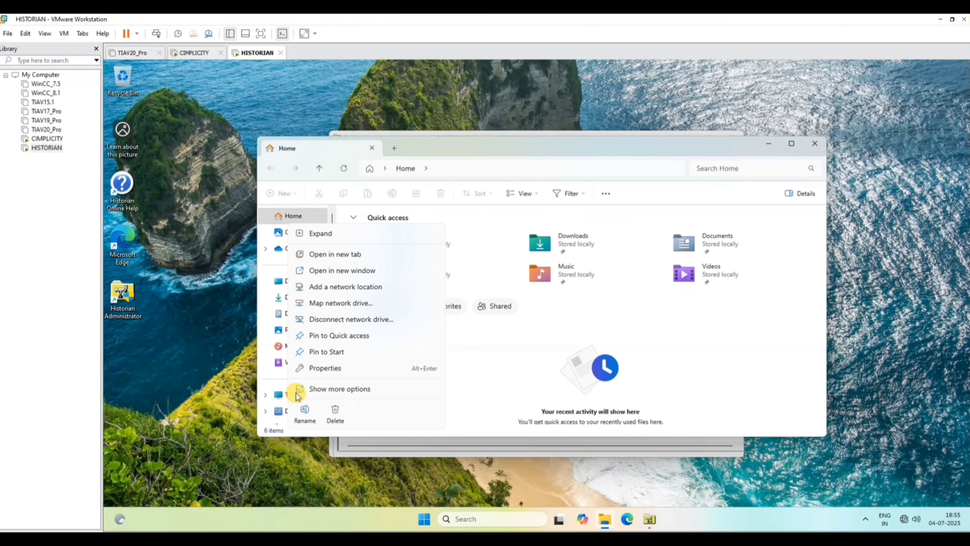
pyautogui.click(337, 369)
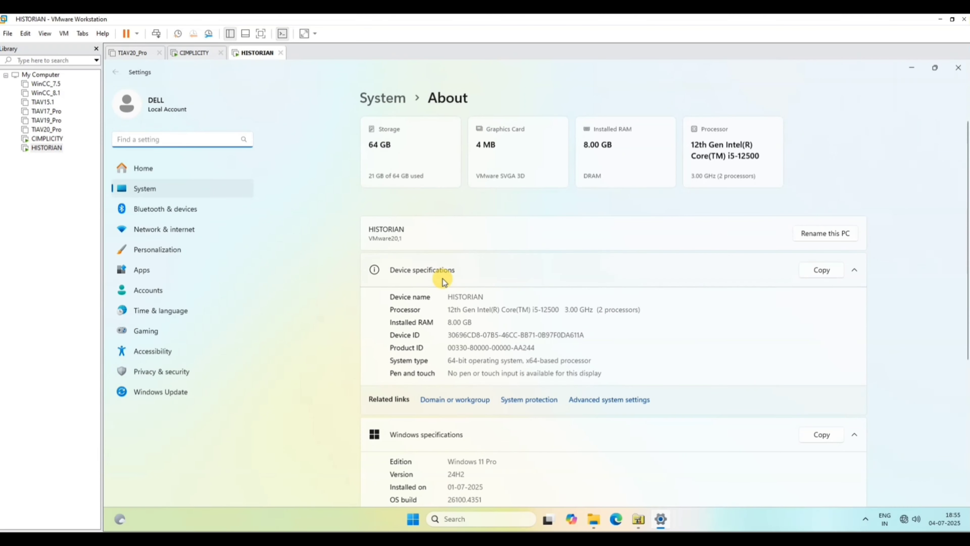
pyautogui.moveTo(491, 297); pyautogui.dragTo(440, 297)
pyautogui.hotkey('ctrl', 'c')
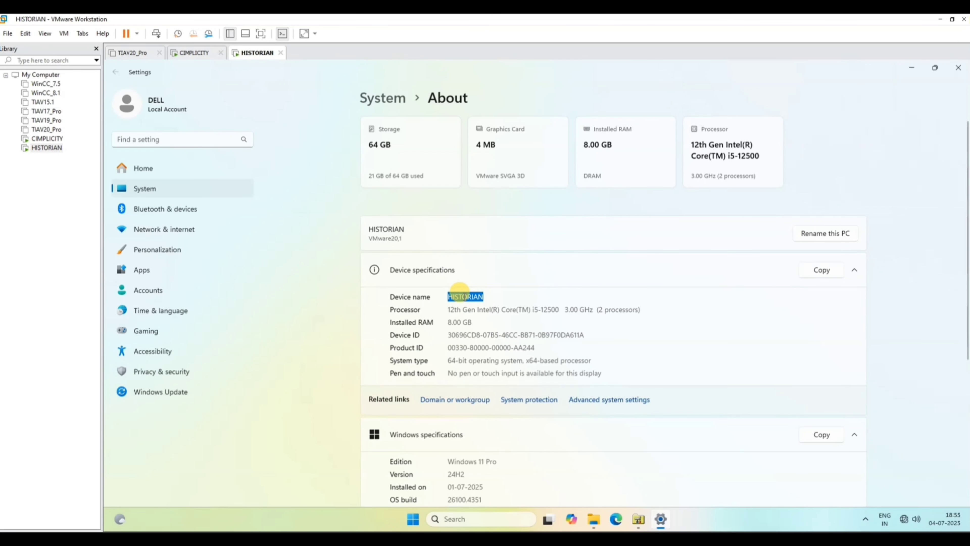
# Back on the CIMPLICITY virtual machine, set the Destination Historian Server to HISTORIAN and complete the collector installation
pyautogui.click(46, 139)
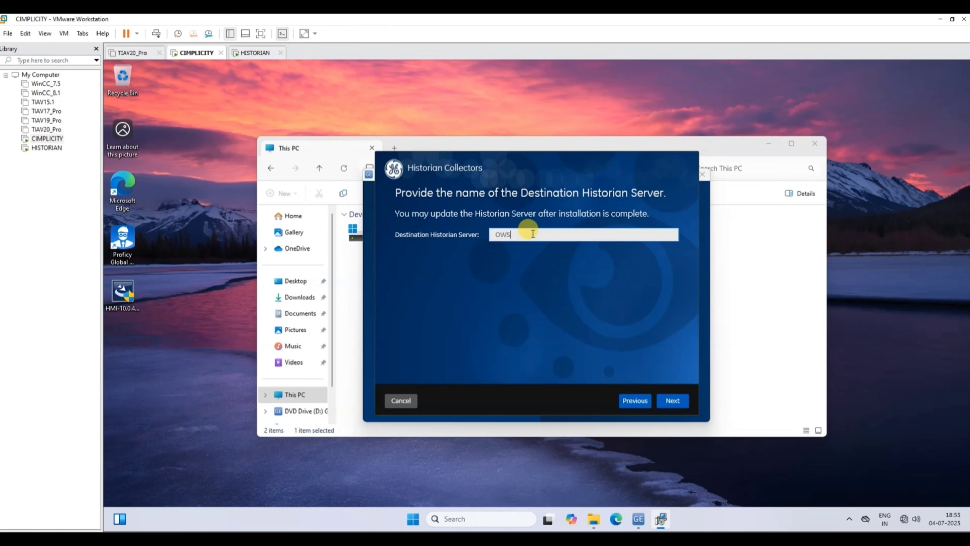
pyautogui.hotkey('ctrl', 'v')
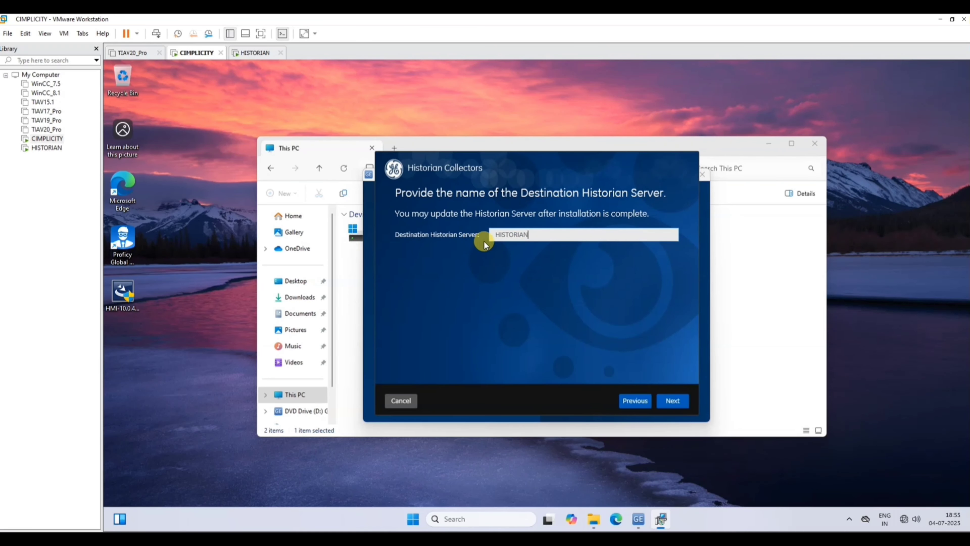
pyautogui.click(687, 400)
pyautogui.click(682, 404)
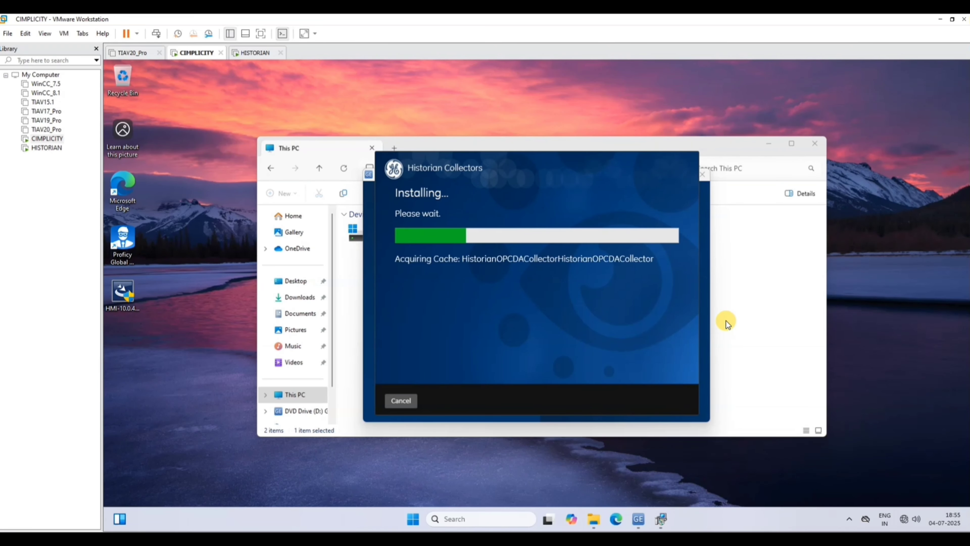
pyautogui.moveTo(660, 519)
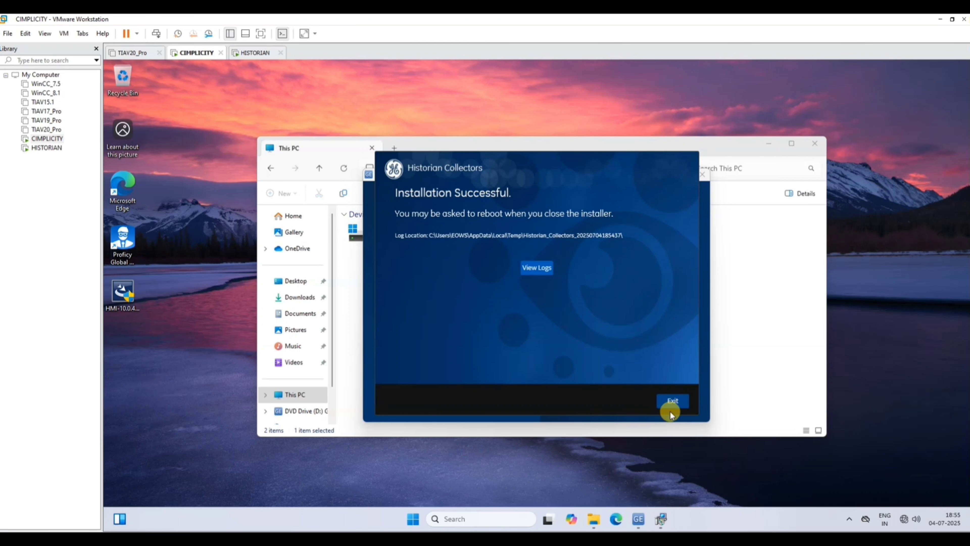
pyautogui.click(673, 401)
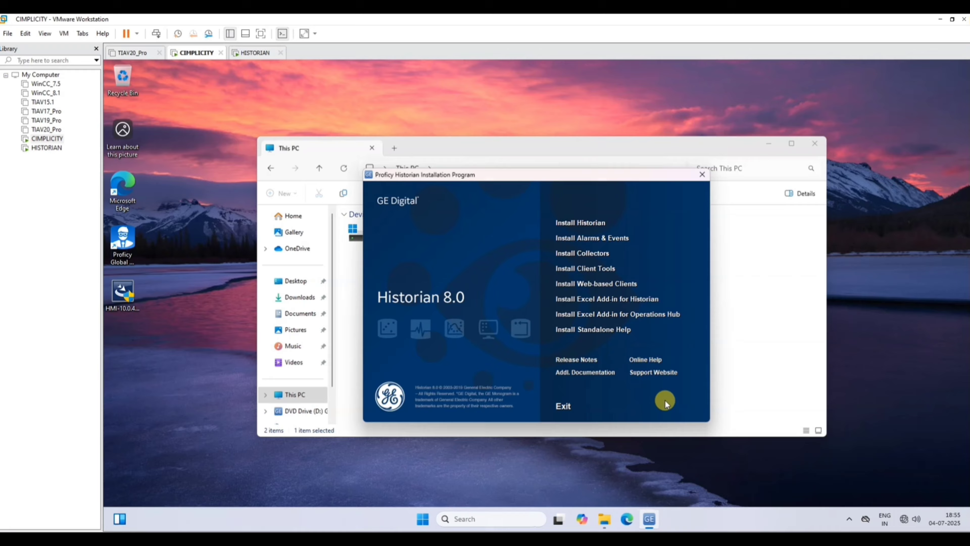
# Close the Historian installation program and the file browser, and restart Windows on the CIMPLICITY virtual machine
pyautogui.click(701, 175)
pyautogui.click(814, 144)
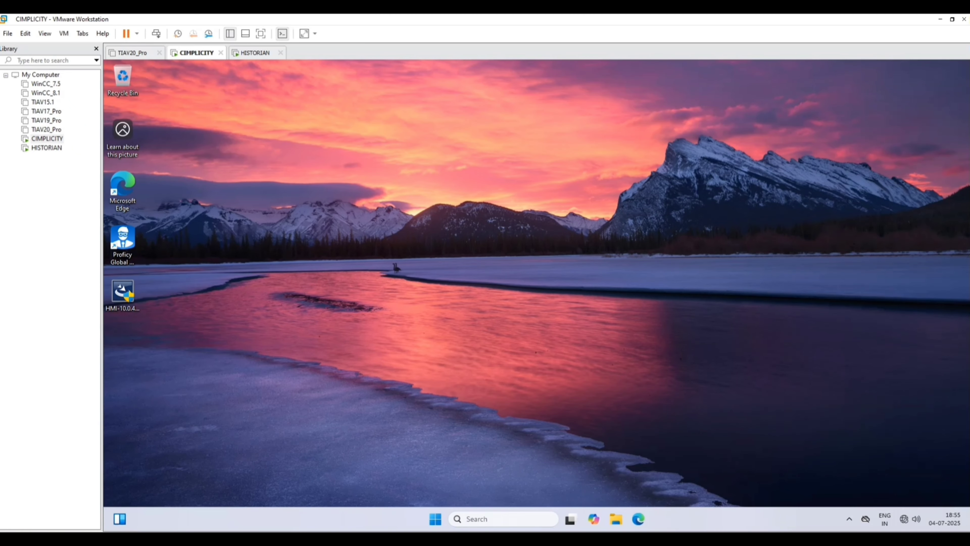
pyautogui.click(431, 519)
pyautogui.click(665, 482)
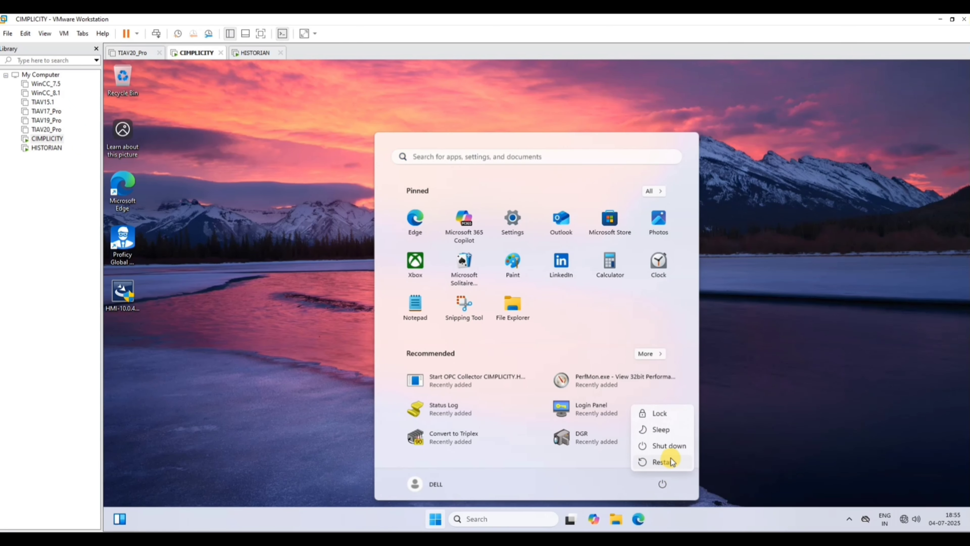
pyautogui.click(666, 461)
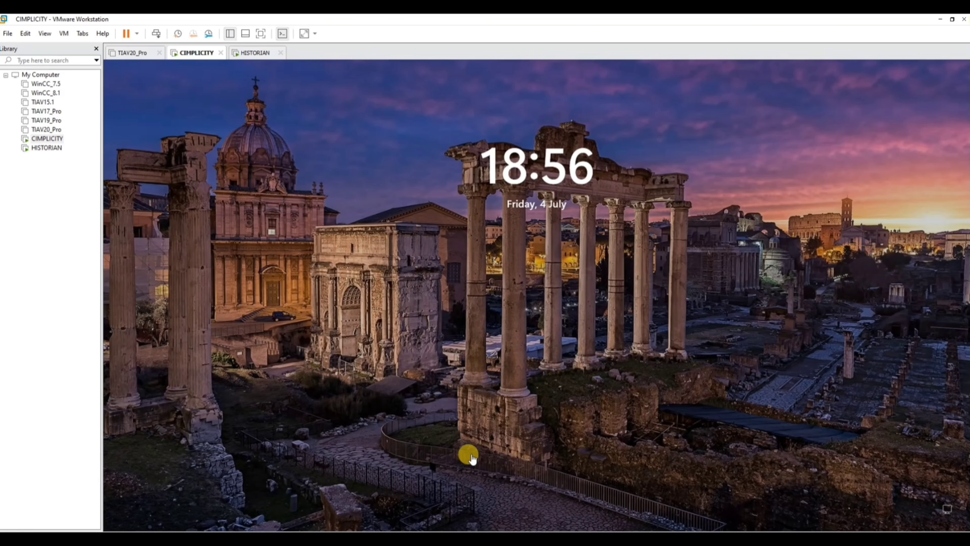
# Sign in to Windows on the CIMPLICITY virtual machine with the account password
pyautogui.click(472, 458)
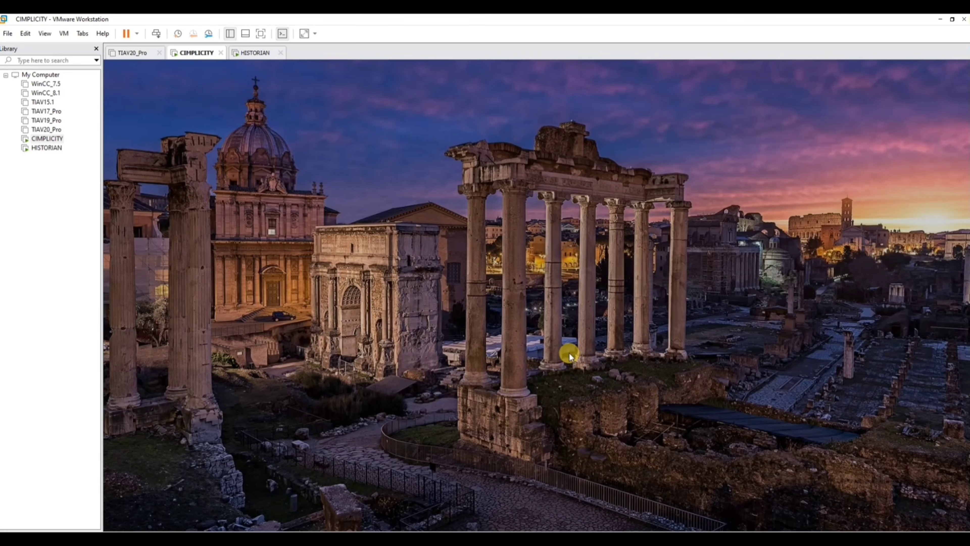
pyautogui.click(537, 281)
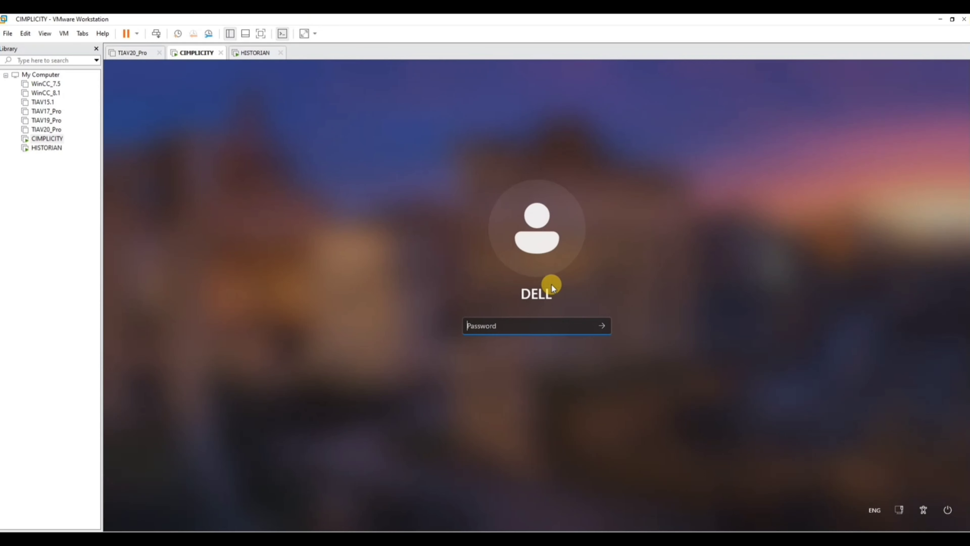
pyautogui.write('••••••')
pyautogui.press('Return')
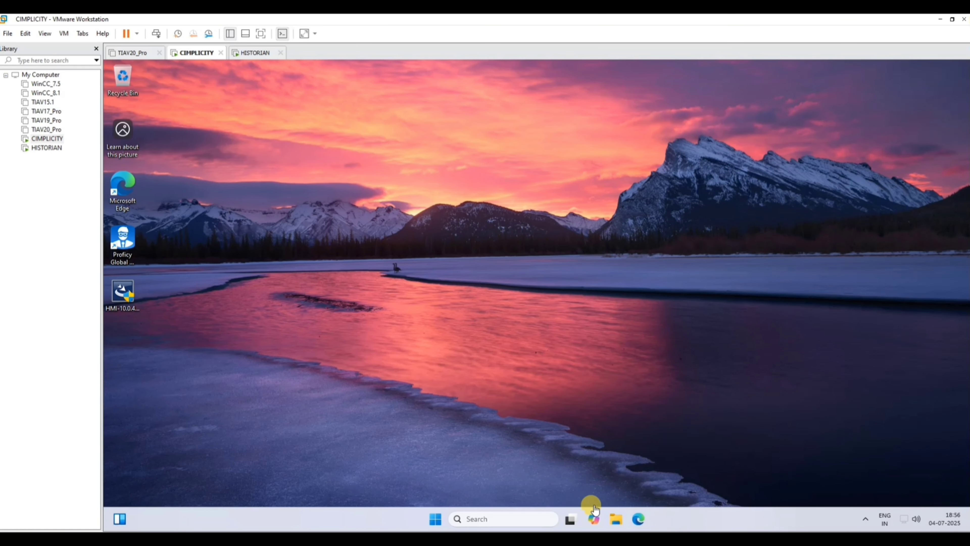
# Launch the Historian 8.0 installation program from the GE_Historian_v8.0_English DVD drive and allow it to make changes
pyautogui.click(617, 520)
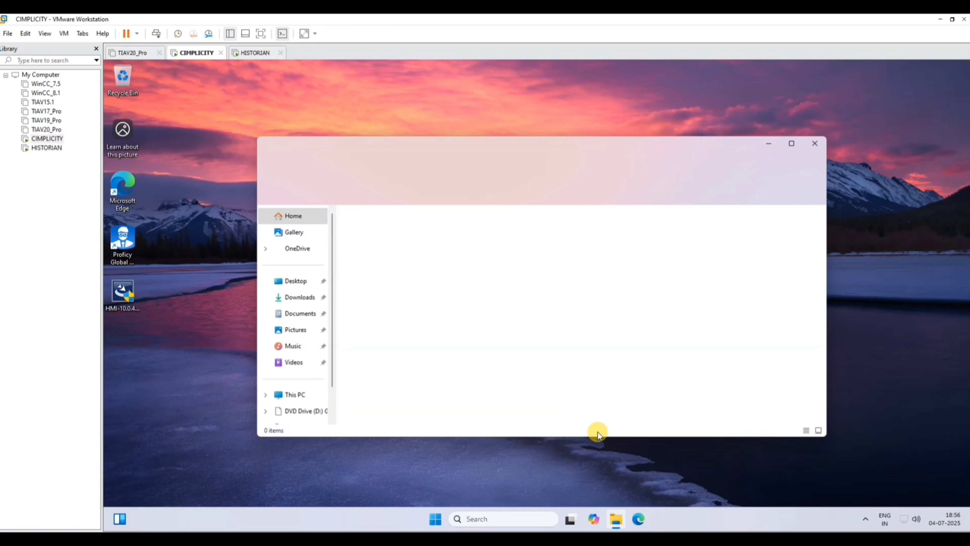
pyautogui.click(299, 412)
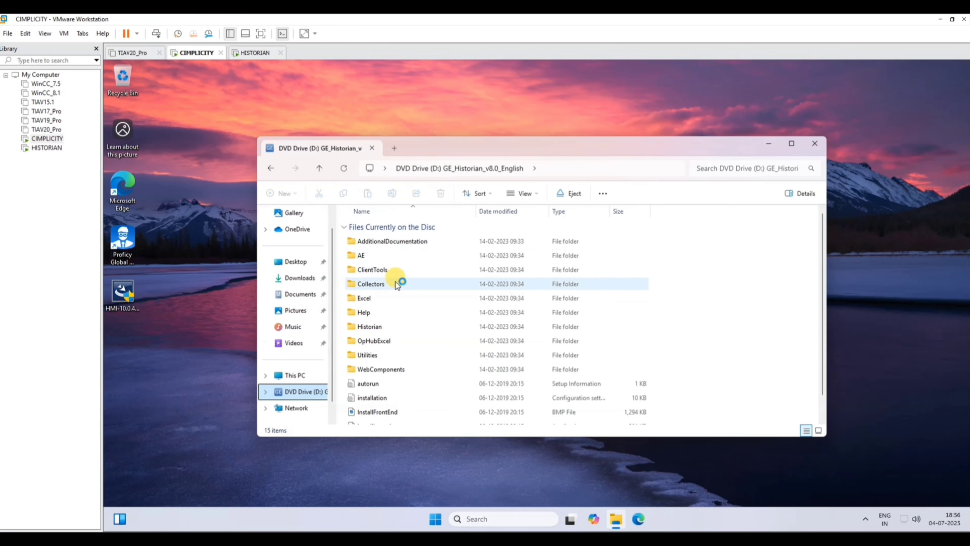
pyautogui.scroll(-1, 393, 367)
pyautogui.click(295, 375)
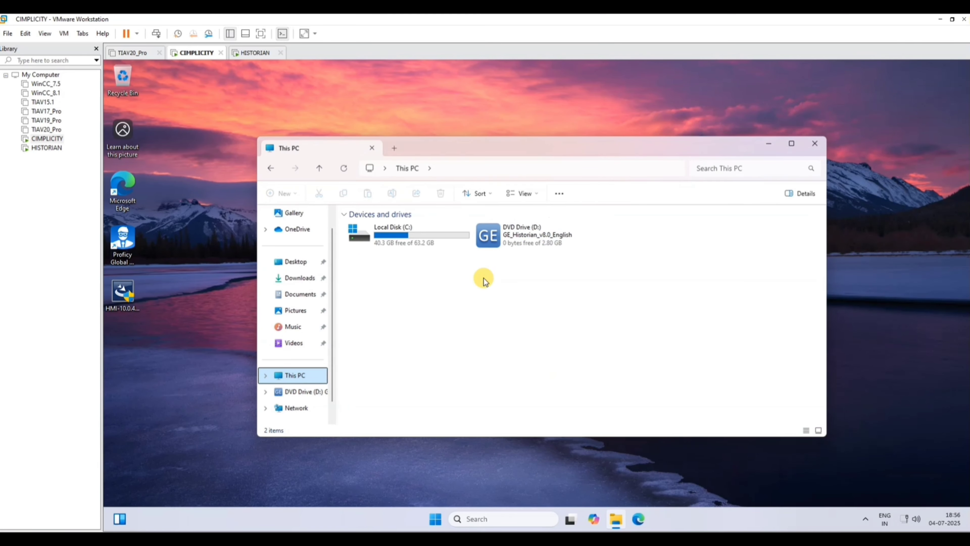
pyautogui.doubleClick(534, 240)
pyautogui.click(466, 376)
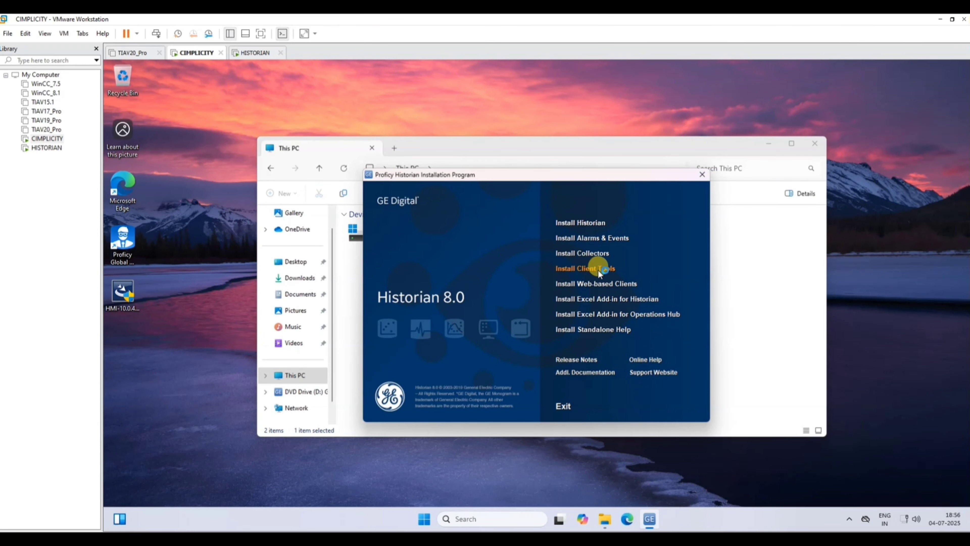
# Start the Client Tools installation and keep the default features, leaving Historian Excel Add-in 64 bit unselected
pyautogui.click(591, 268)
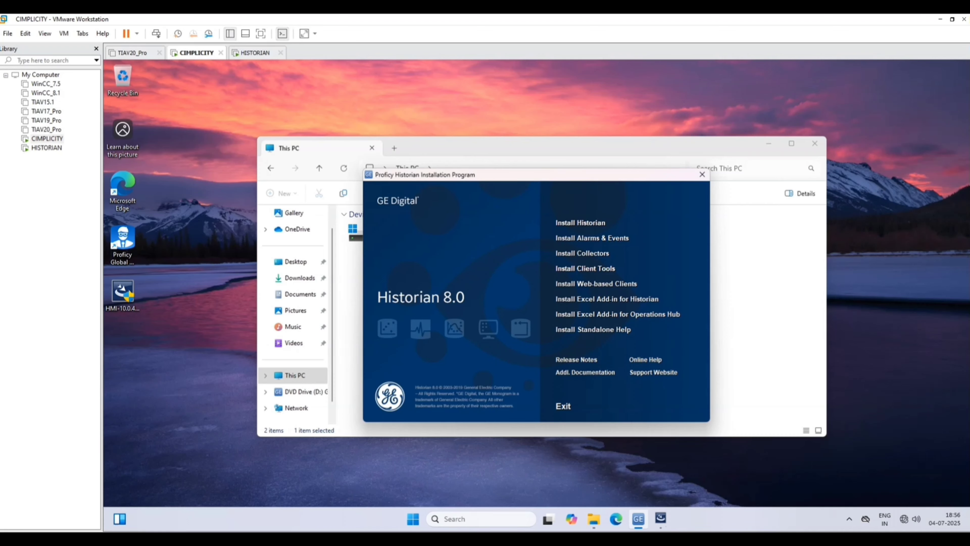
pyautogui.click(660, 519)
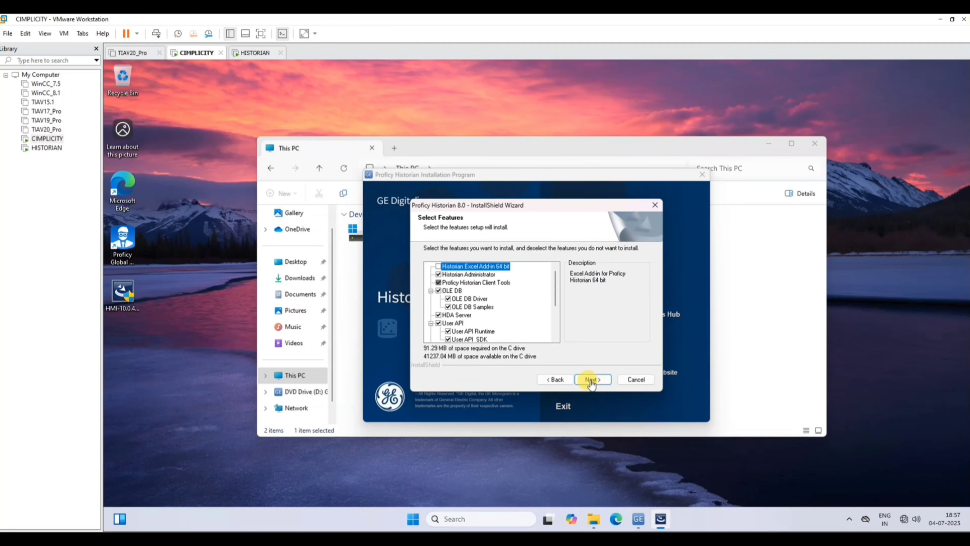
pyautogui.click(594, 378)
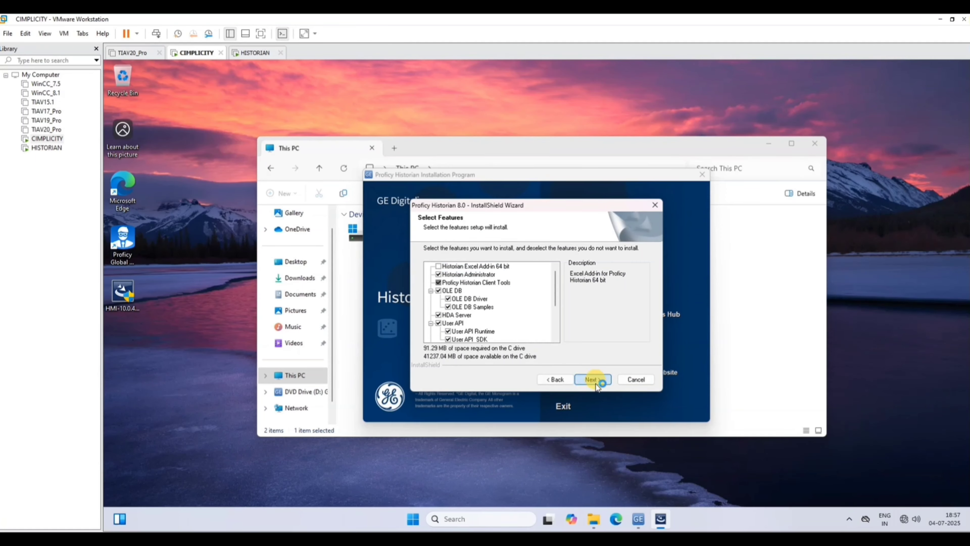
pyautogui.click(596, 379)
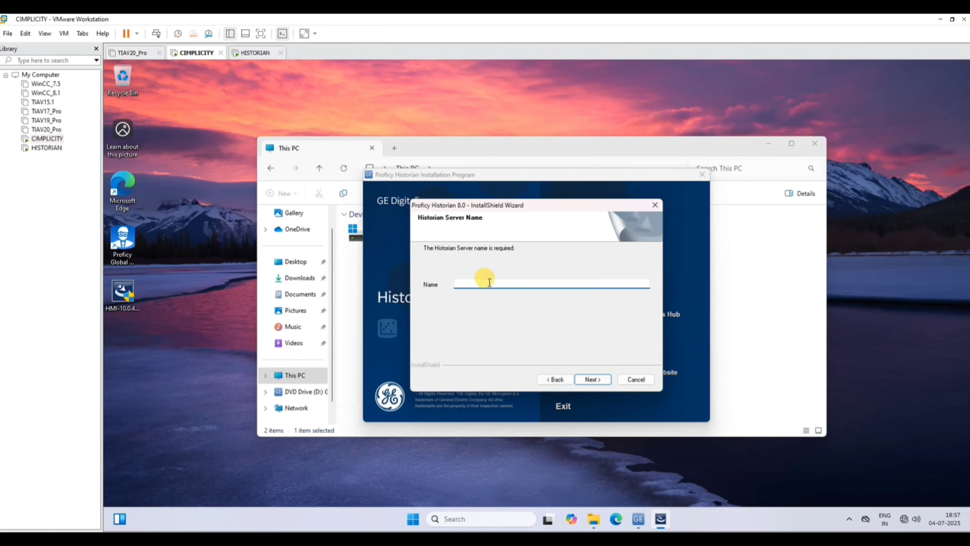
# Copy the device name from the HISTORIAN virtual machine and enter HISTORIAN as the Historian Server name in the CIMPLICITY machine's wizard
pyautogui.click(47, 148)
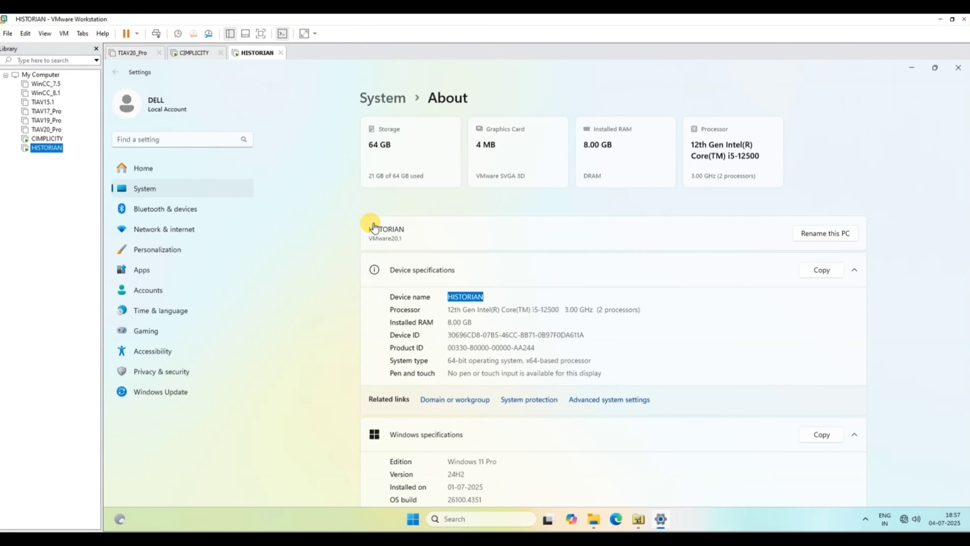
pyautogui.rightClick(472, 294)
pyautogui.click(496, 305)
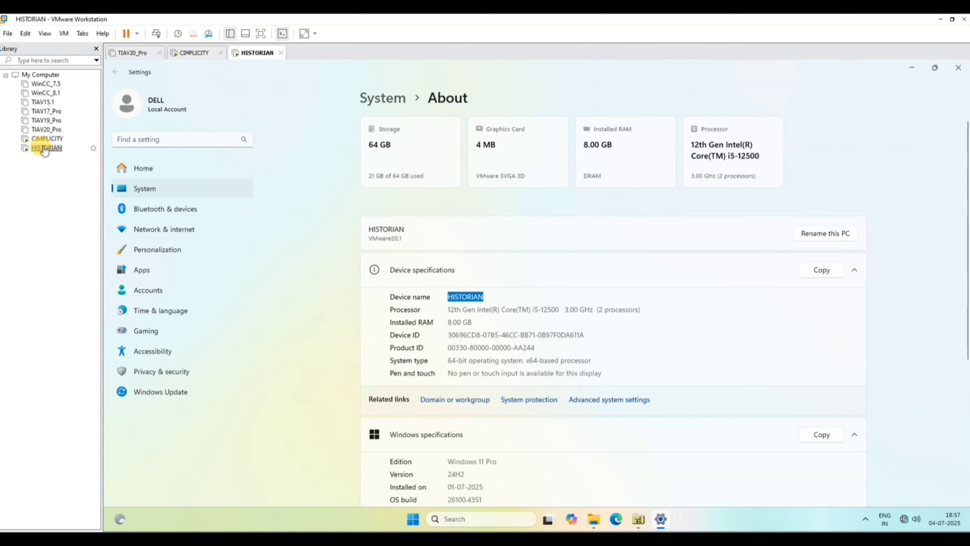
pyautogui.click(39, 139)
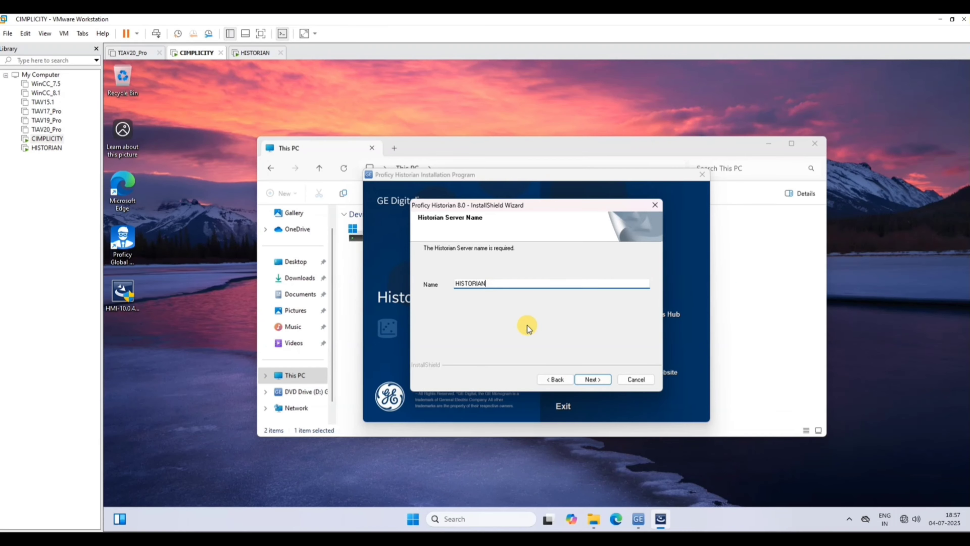
# Run the Client Tools installation and finish it with the option to restart the computer now
pyautogui.click(592, 379)
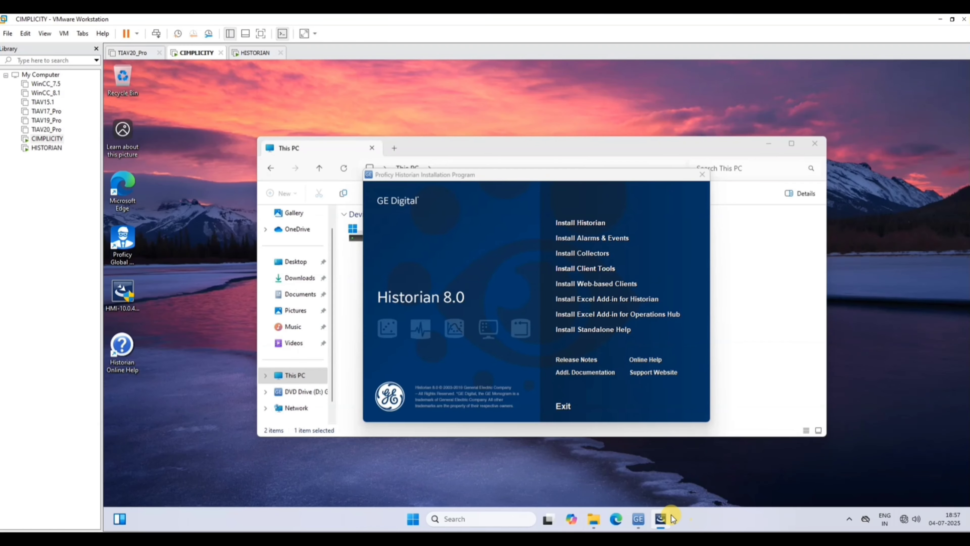
pyautogui.click(662, 525)
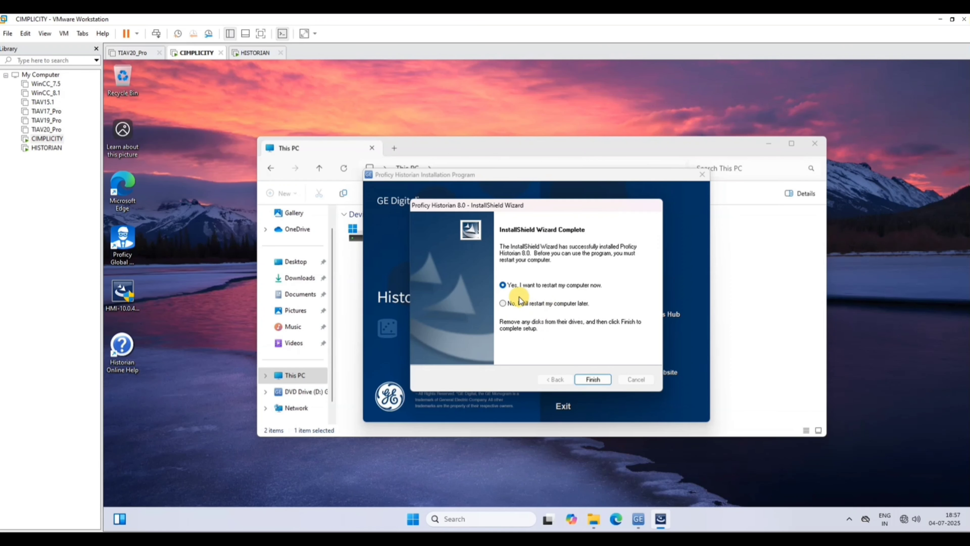
pyautogui.click(593, 380)
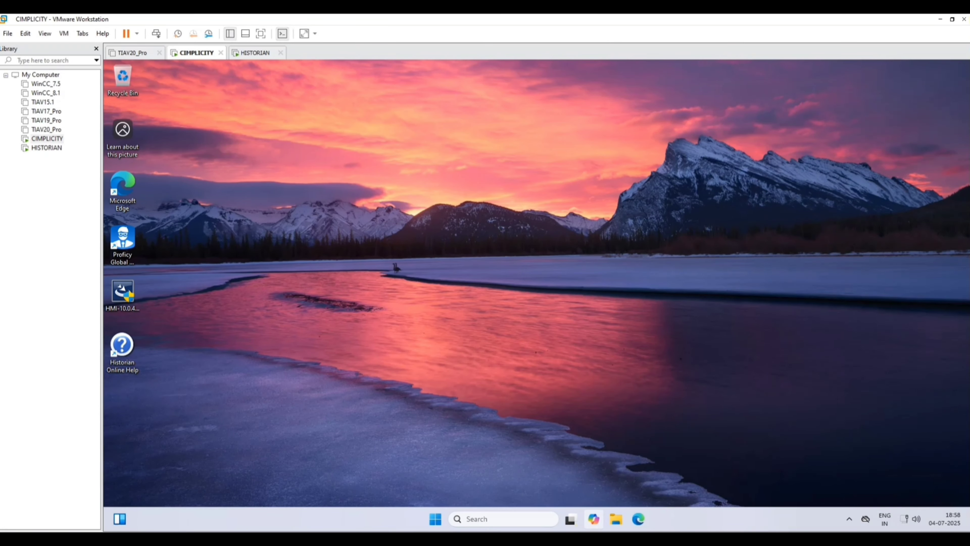
# Relaunch the Historian 8.0 installation program from the DVD drive, allow its changes, and run the Excel Add-in for Historian installation
pyautogui.click(616, 517)
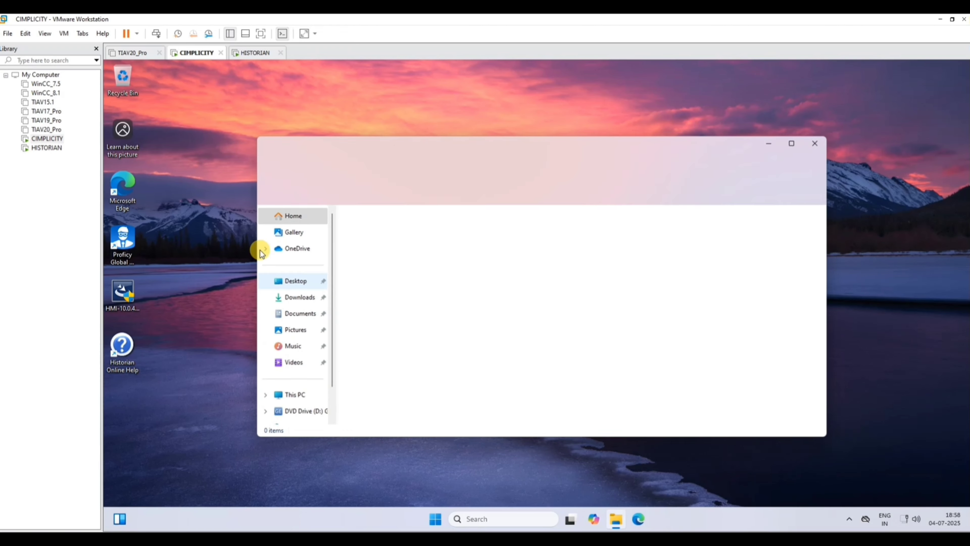
pyautogui.click(290, 393)
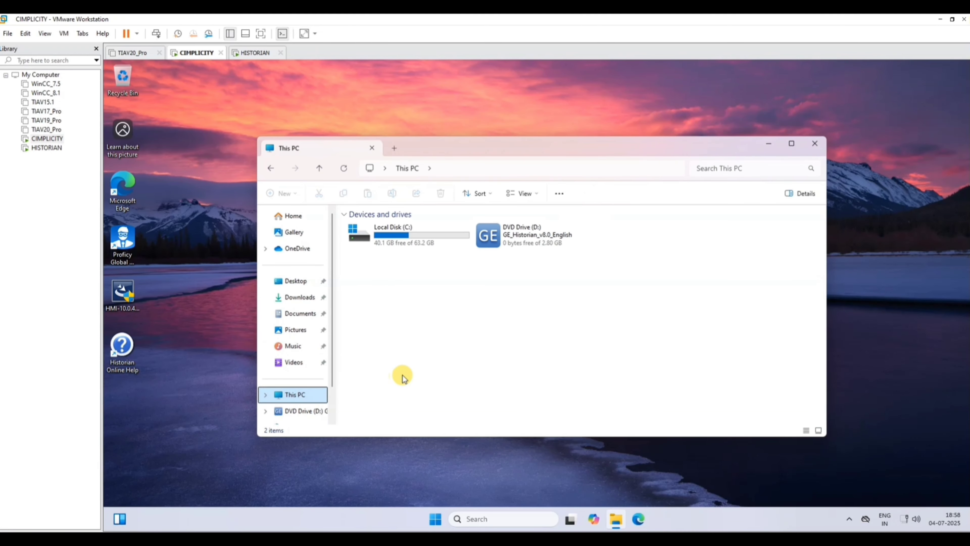
pyautogui.click(507, 245)
pyautogui.doubleClick(507, 245)
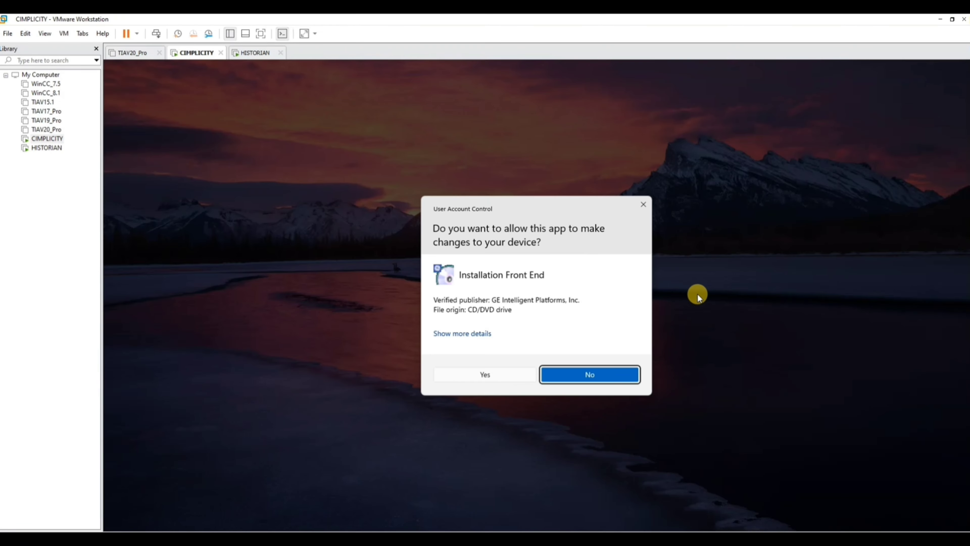
pyautogui.click(496, 371)
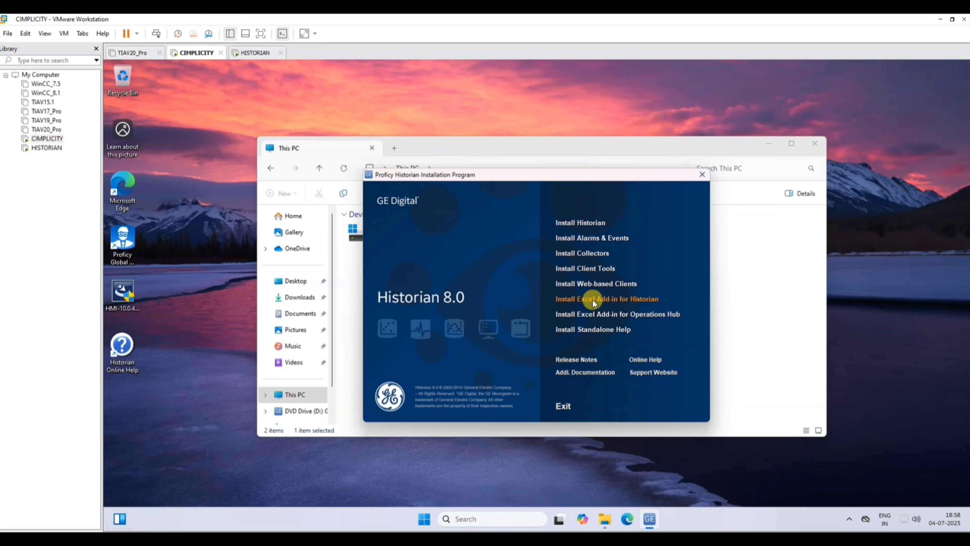
pyautogui.click(592, 300)
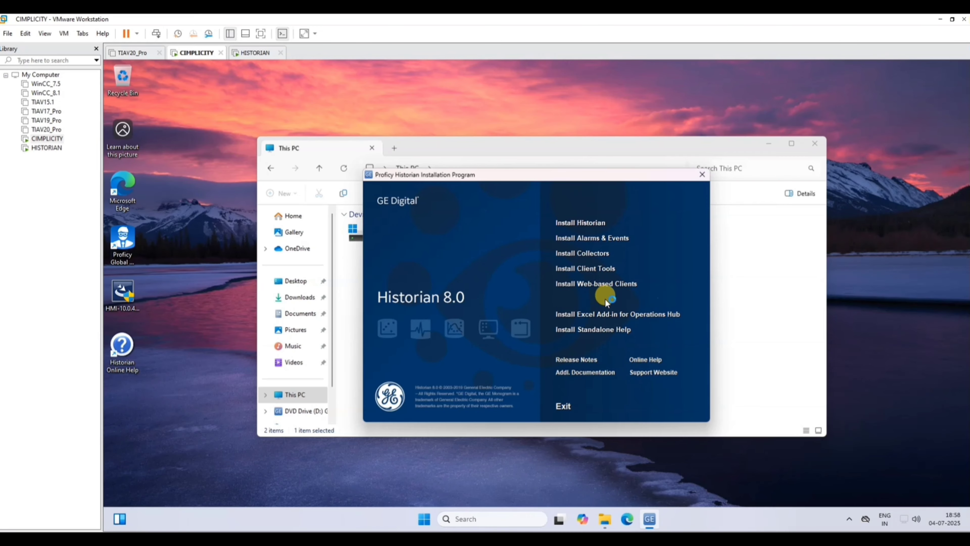
pyautogui.click(615, 322)
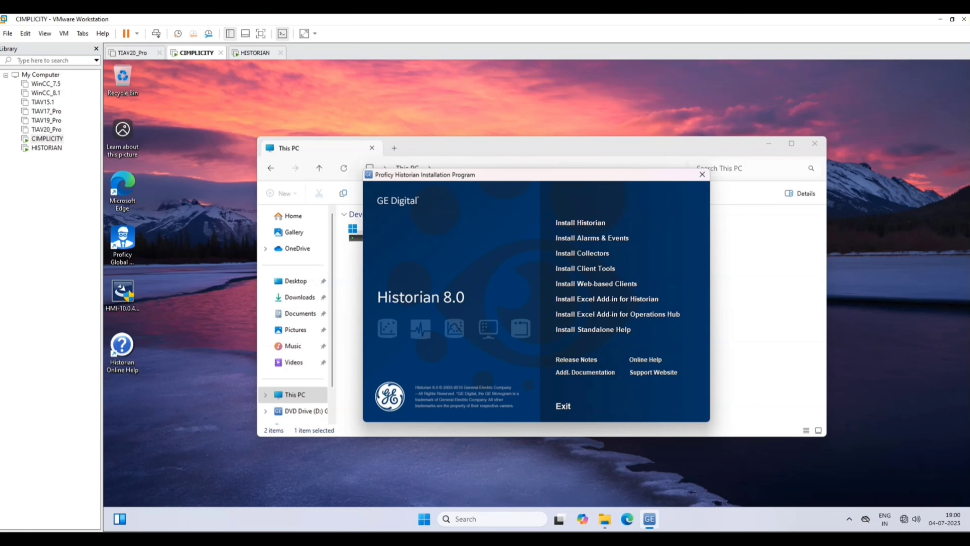
# Close the Historian installation program and the file browser, and refresh the desktop of the CIMPLICITY virtual machine
pyautogui.click(700, 176)
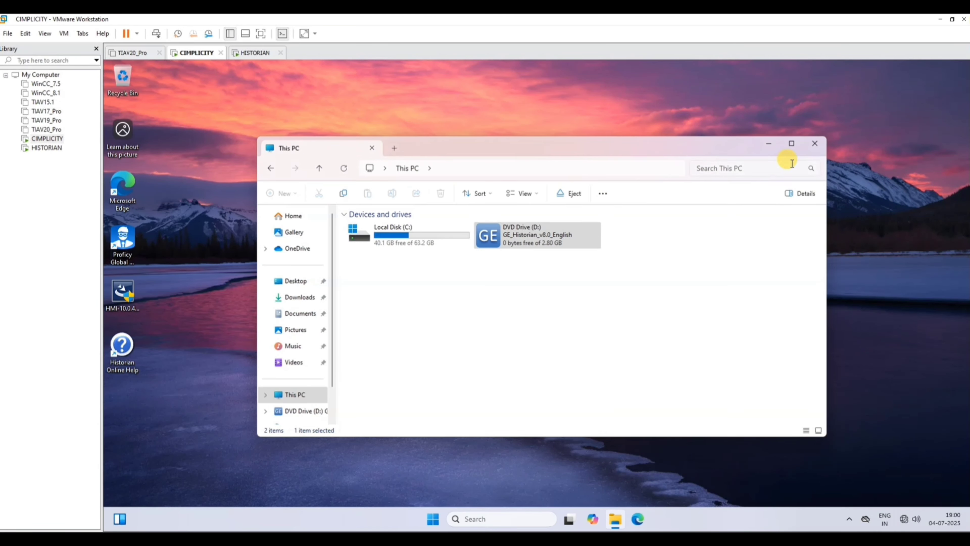
pyautogui.click(815, 143)
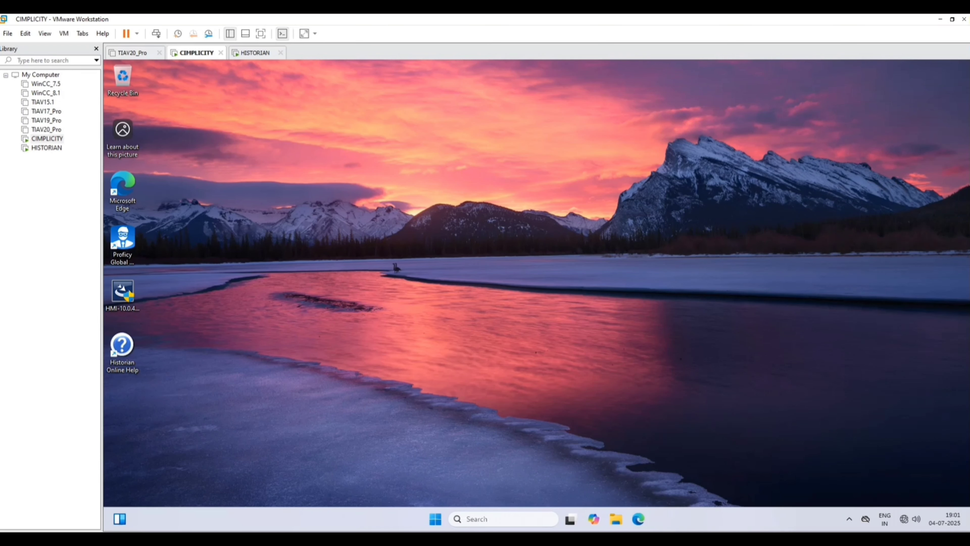
pyautogui.rightClick(451, 249)
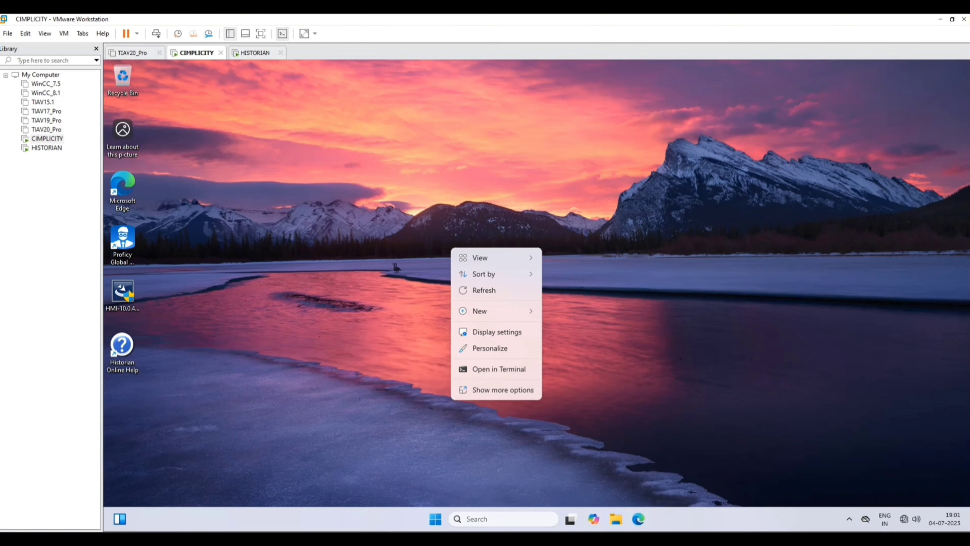
pyautogui.click(484, 291)
# Switch to the HISTORIAN virtual machine, close Settings, the file browser and the remaining open window, and refresh the desktop
pyautogui.click(46, 147)
pyautogui.click(52, 140)
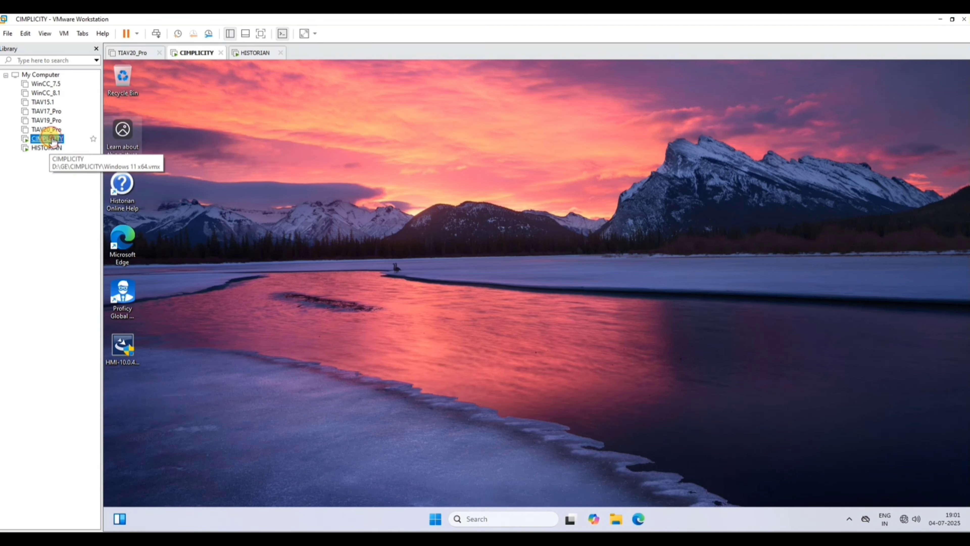
pyautogui.click(42, 148)
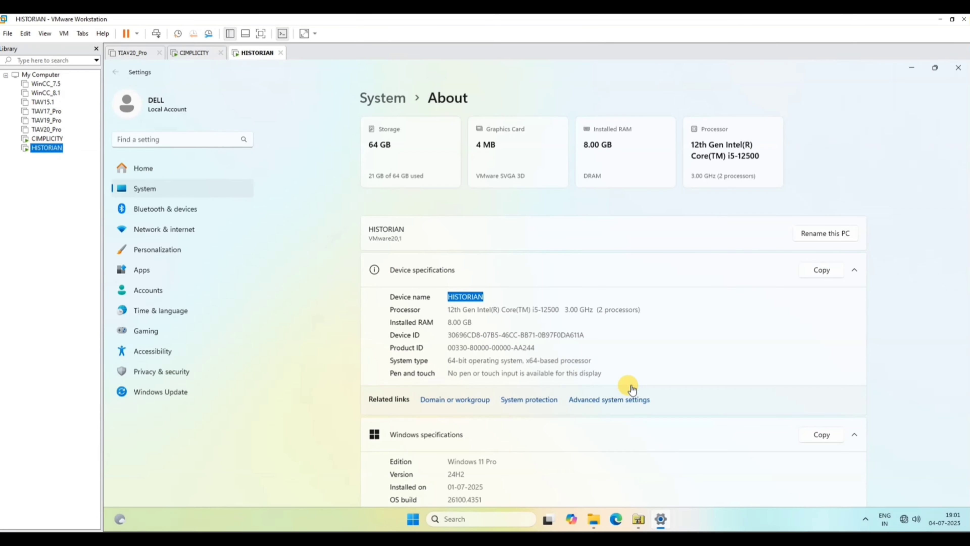
pyautogui.click(958, 68)
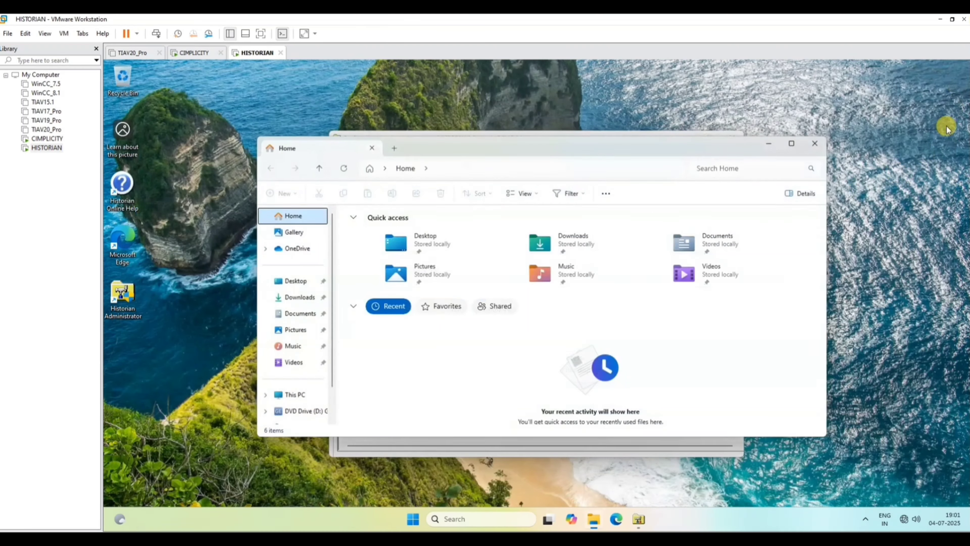
pyautogui.click(815, 144)
pyautogui.click(734, 134)
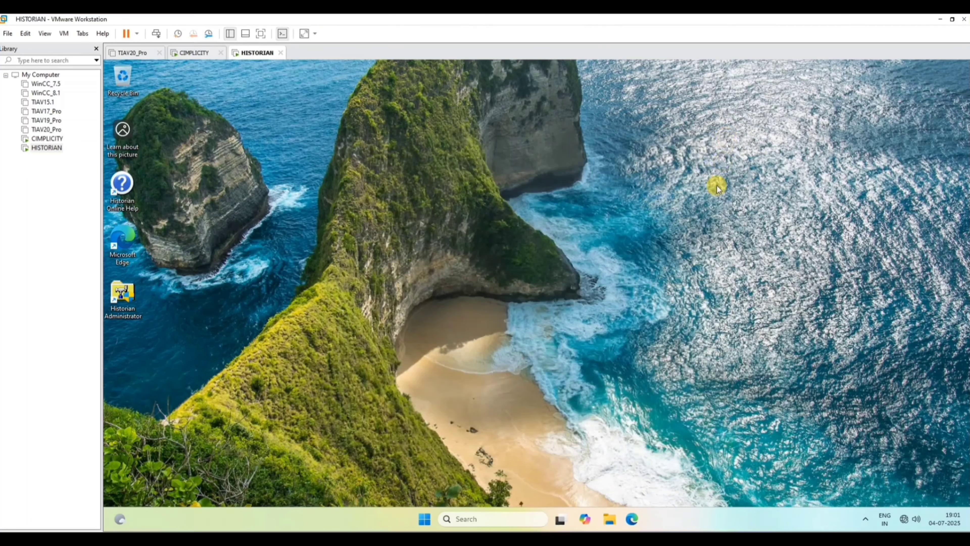
pyautogui.rightClick(734, 229)
pyautogui.click(754, 273)
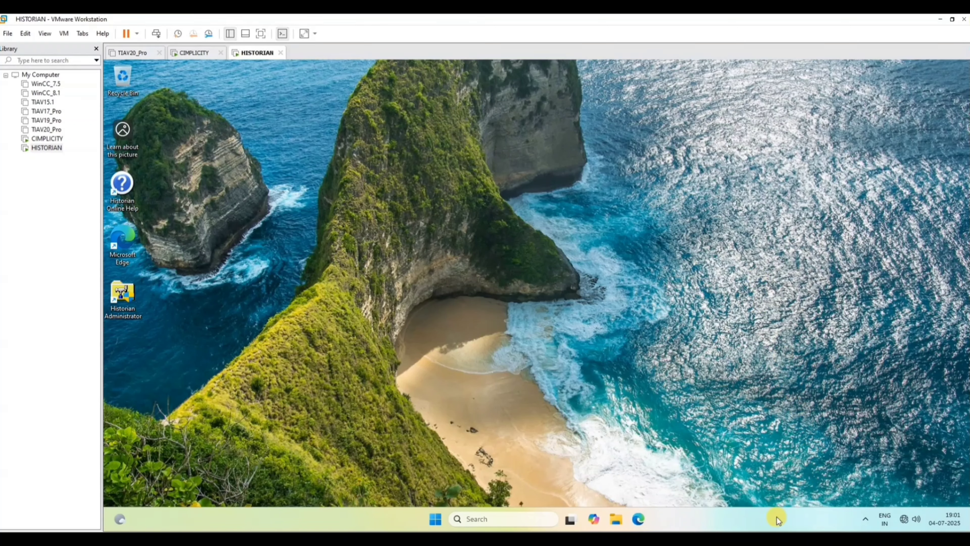